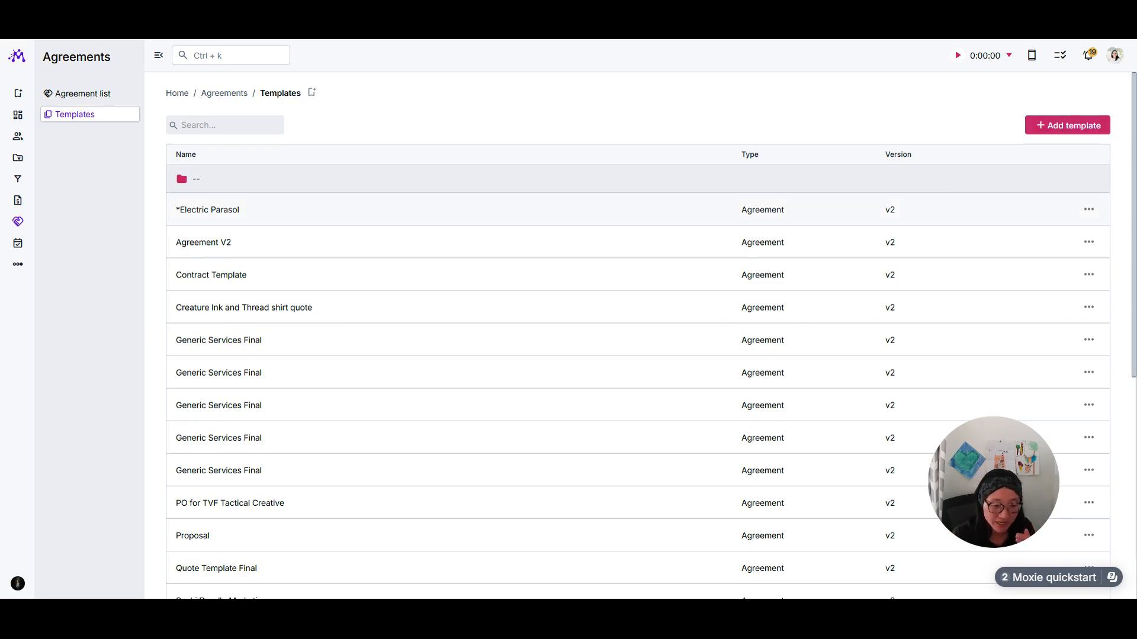
Create a new agreement template using the Proposal starting point of Agreements v2.
{"action": "left_click", "coordinate": [1100, 126]}
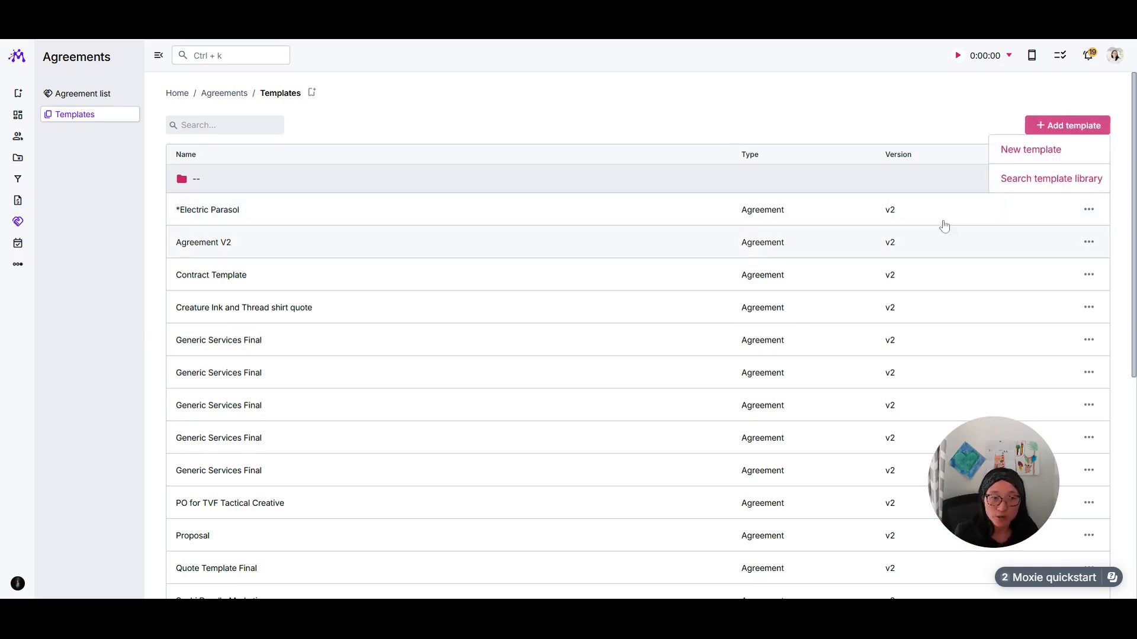
{"action": "left_click", "coordinate": [1008, 153]}
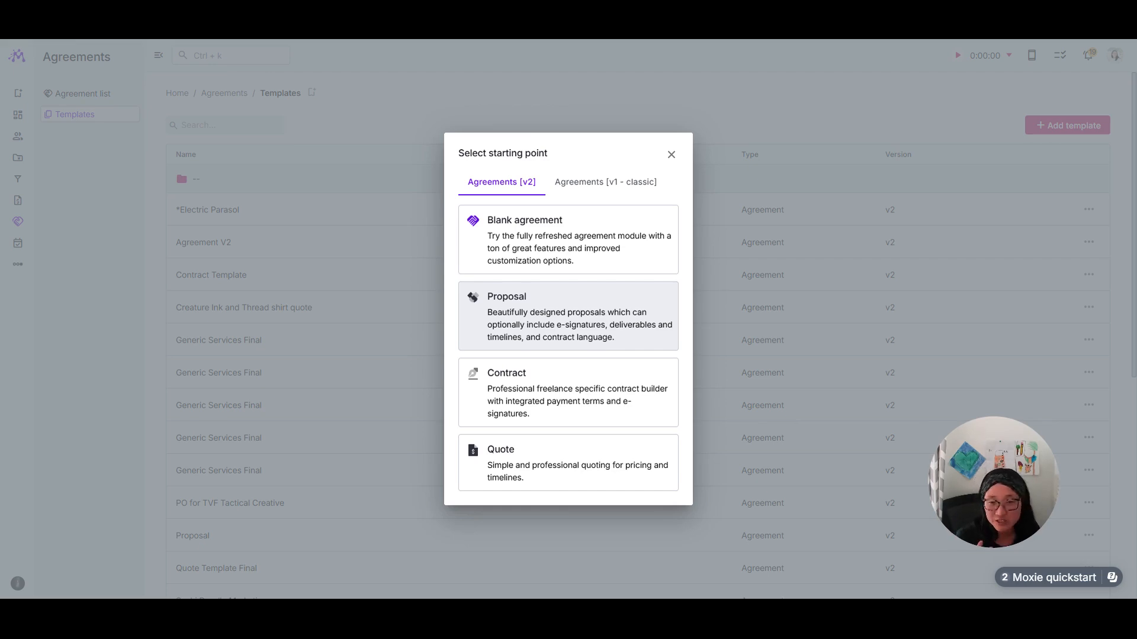
{"action": "left_click", "coordinate": [558, 322]}
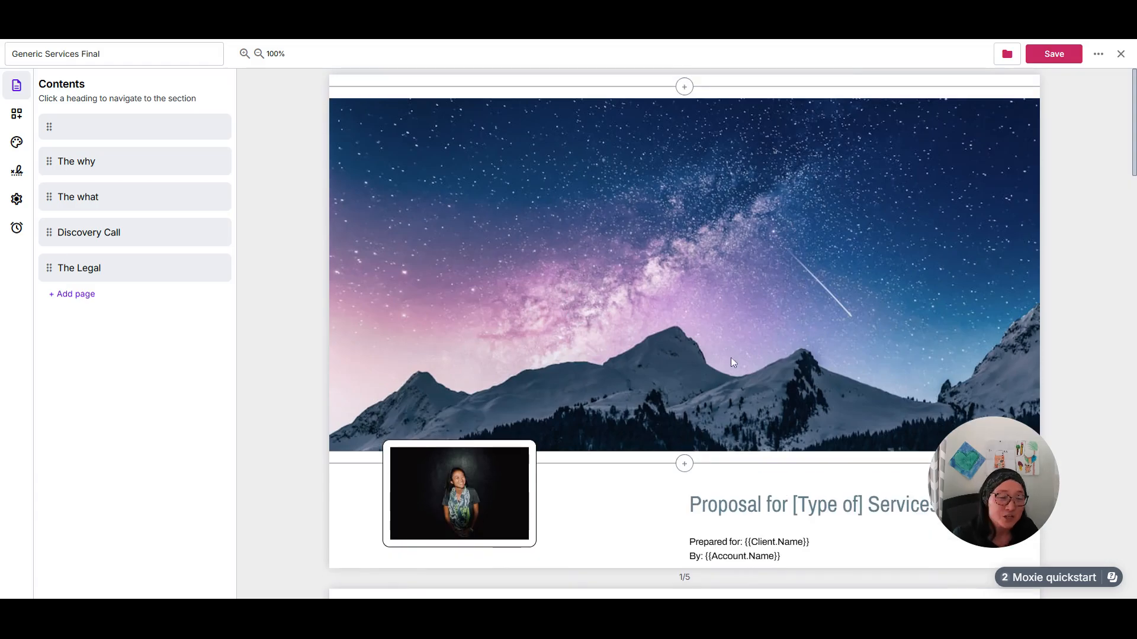
{"action": "scroll", "coordinate": [494, 303], "scroll_direction": "down", "scroll_amount": 1}
{"action": "scroll", "coordinate": [609, 294], "scroll_direction": "up", "scroll_amount": 1}
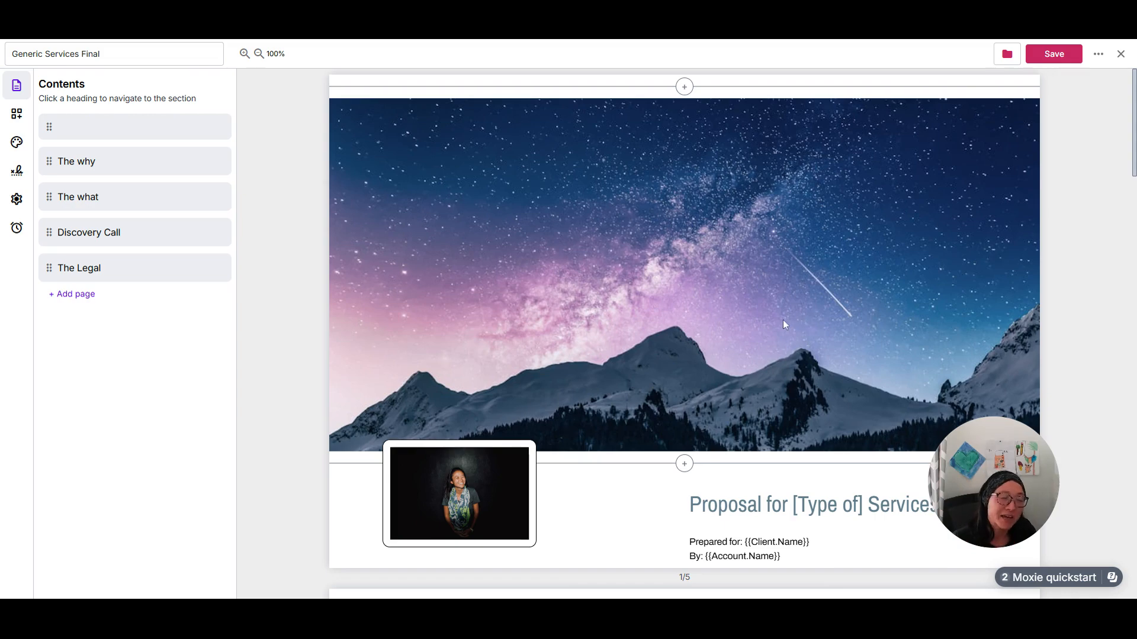
{"action": "scroll", "coordinate": [808, 354], "scroll_direction": "down", "scroll_amount": 3}
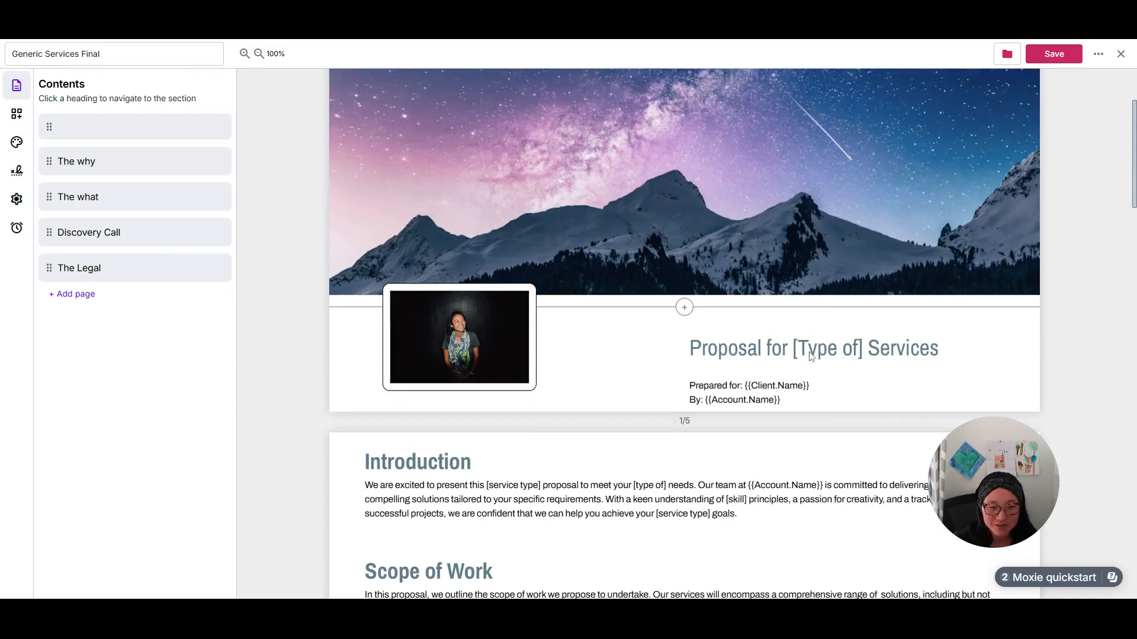
Select the "Proposal for [Type of] Services" title on the cover and examine the tokens that can be inserted into its text.
{"action": "left_click", "coordinate": [810, 355]}
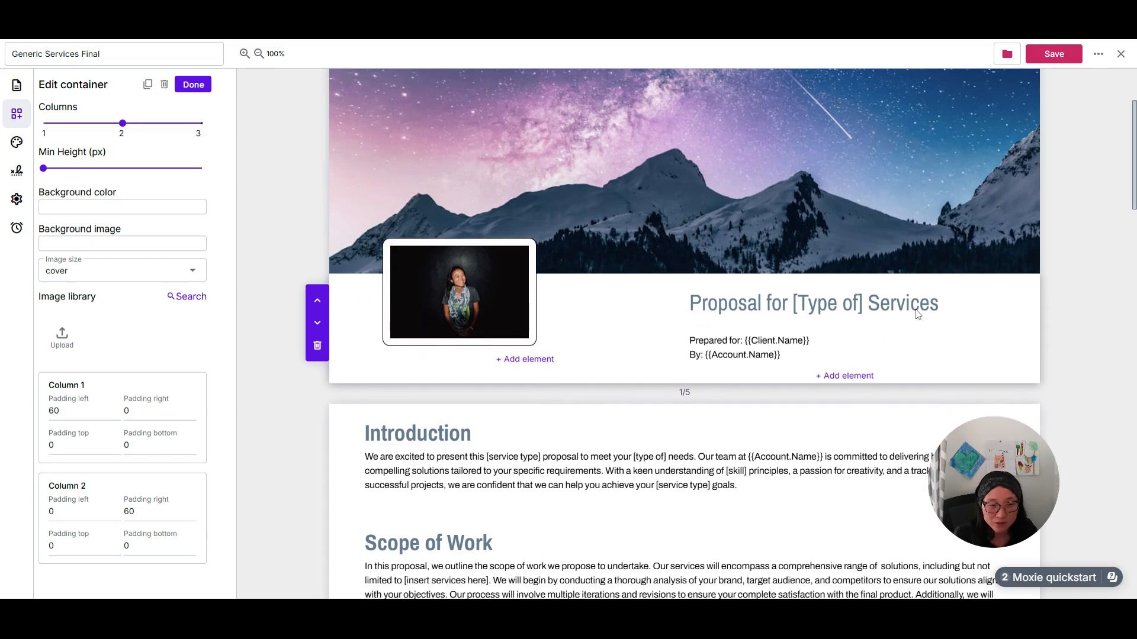
{"action": "left_click", "coordinate": [881, 307]}
{"action": "triple_click", "coordinate": [881, 307]}
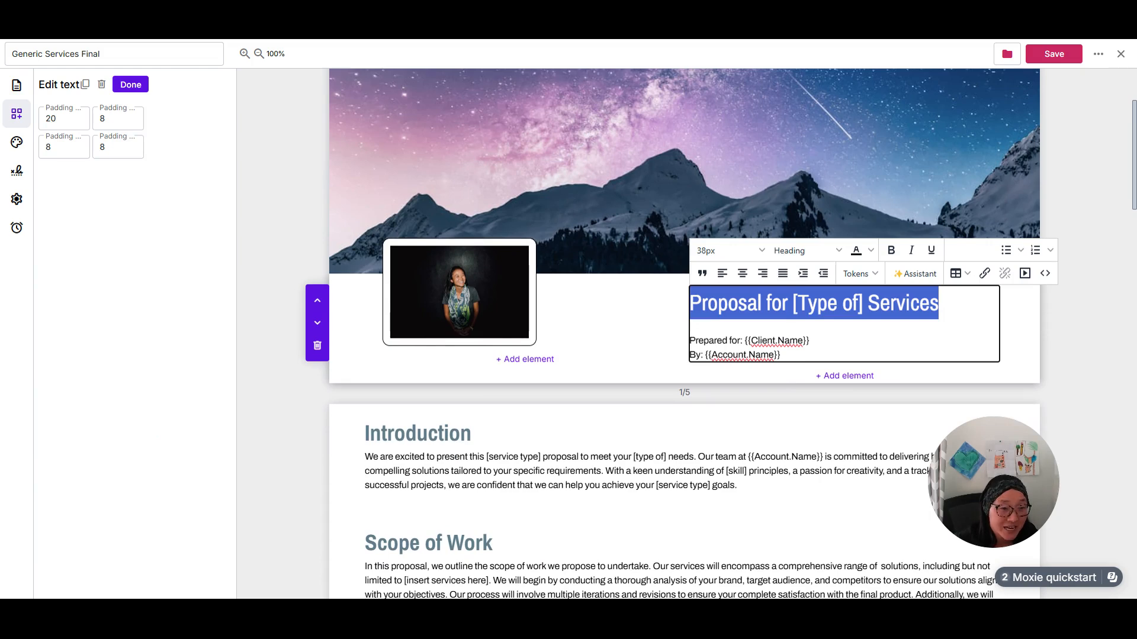
{"action": "left_click", "coordinate": [860, 273]}
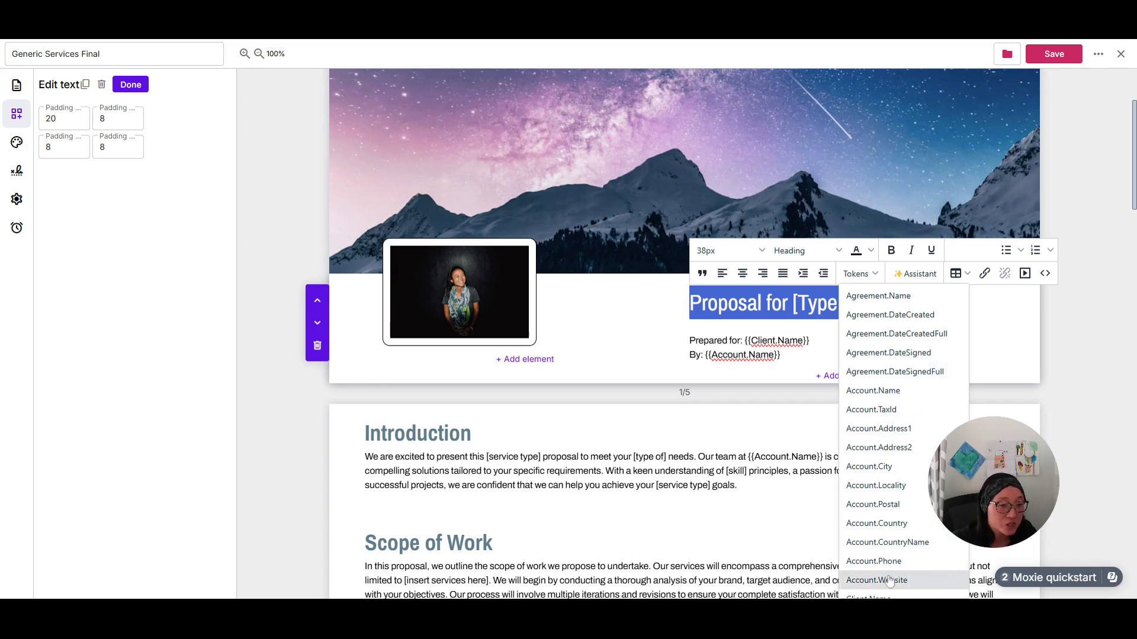
{"action": "scroll", "coordinate": [900, 405], "scroll_direction": "down", "scroll_amount": 1}
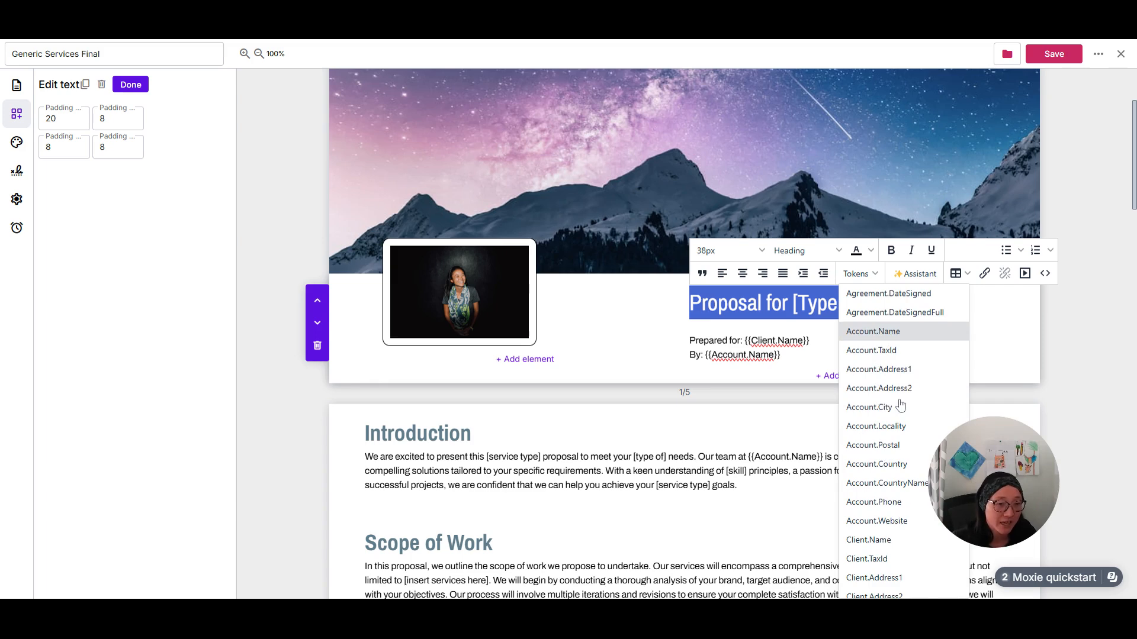
{"action": "scroll", "coordinate": [897, 521], "scroll_direction": "down", "scroll_amount": 3}
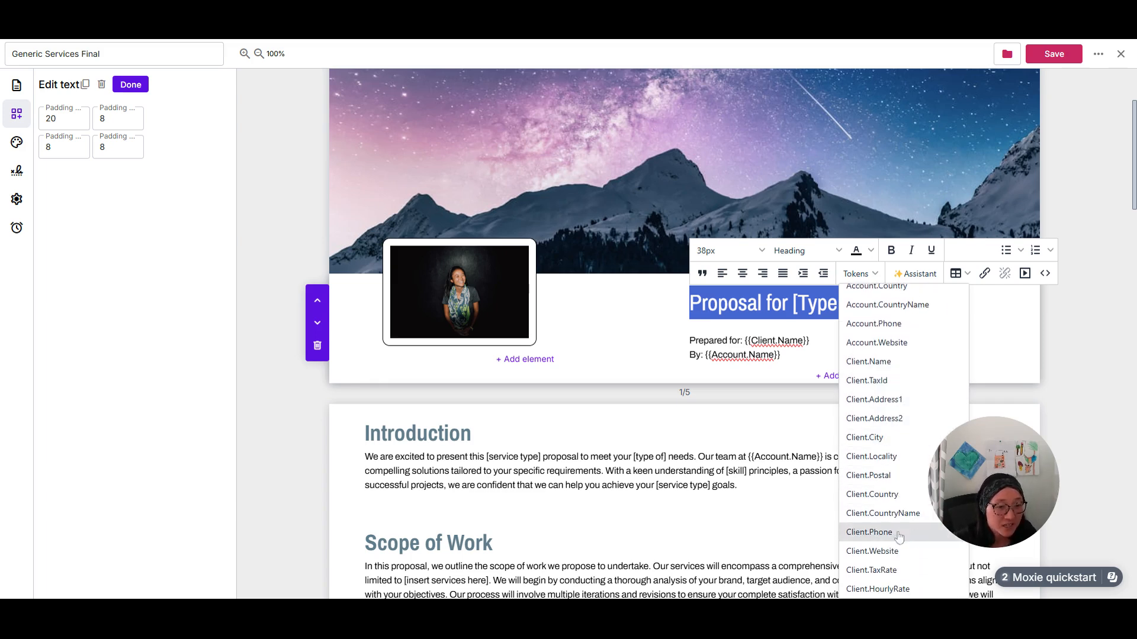
{"action": "scroll", "coordinate": [901, 414], "scroll_direction": "down", "scroll_amount": 2}
{"action": "scroll", "coordinate": [907, 403], "scroll_direction": "up", "scroll_amount": 2}
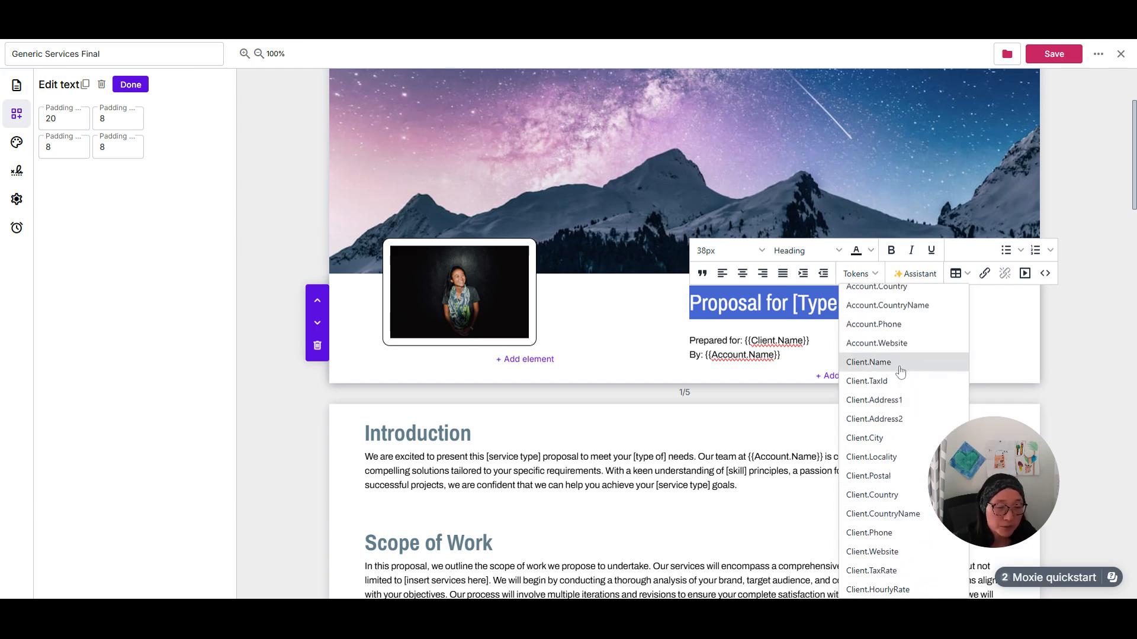
{"action": "scroll", "coordinate": [906, 527], "scroll_direction": "down", "scroll_amount": 3}
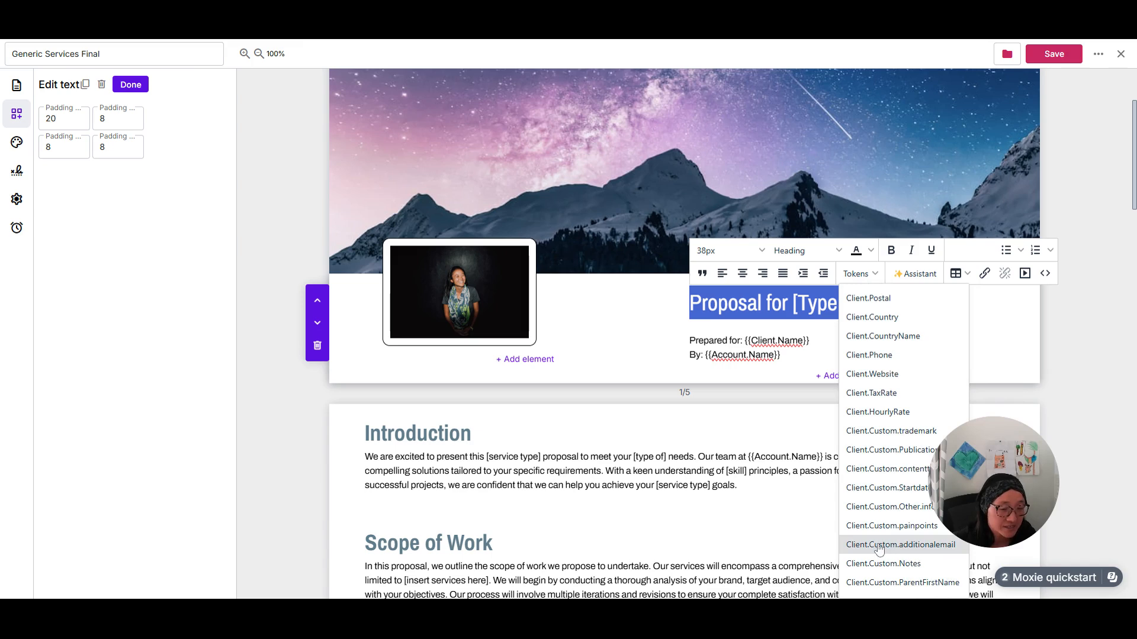
{"action": "scroll", "coordinate": [882, 563], "scroll_direction": "down", "scroll_amount": 2}
{"action": "scroll", "coordinate": [882, 563], "scroll_direction": "down", "scroll_amount": 3}
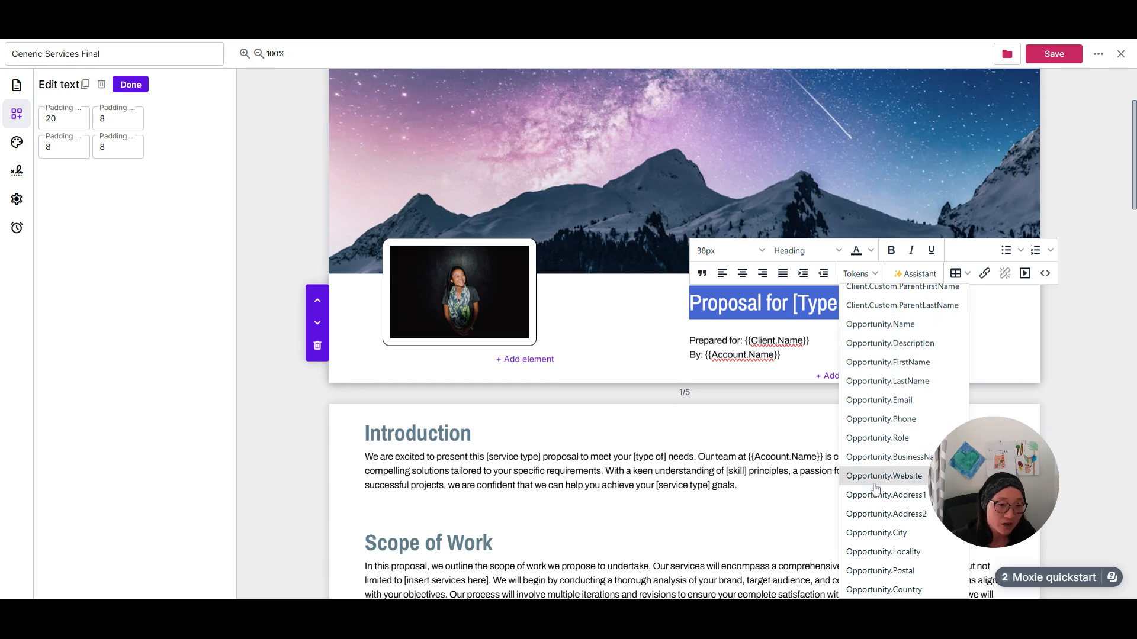
{"action": "scroll", "coordinate": [897, 501], "scroll_direction": "down", "scroll_amount": 4}
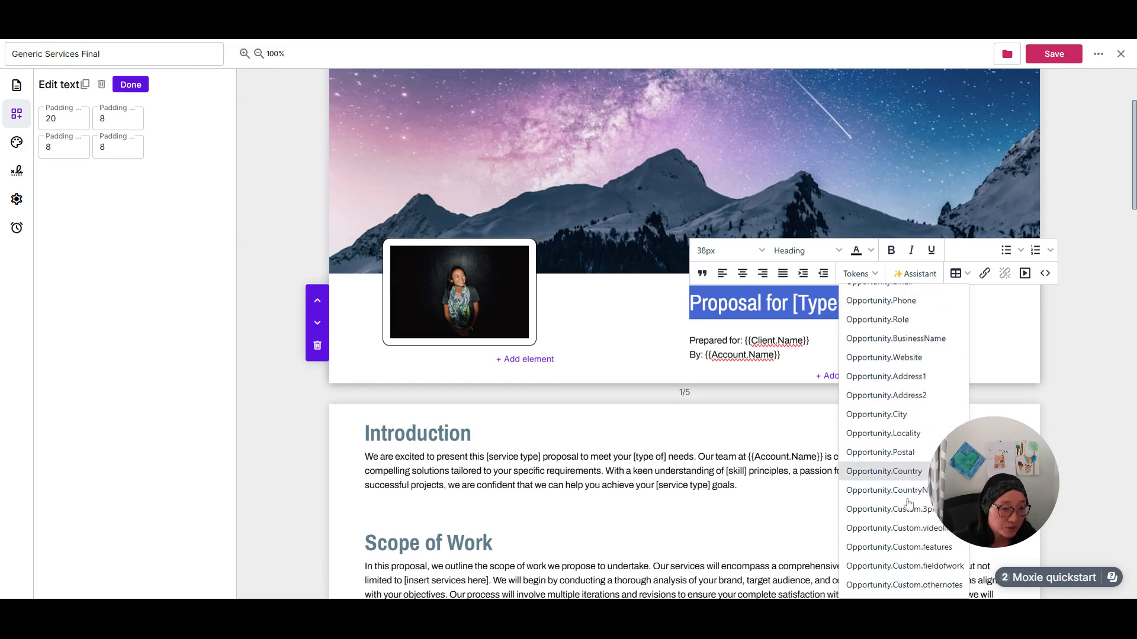
{"action": "scroll", "coordinate": [909, 502], "scroll_direction": "down", "scroll_amount": 1}
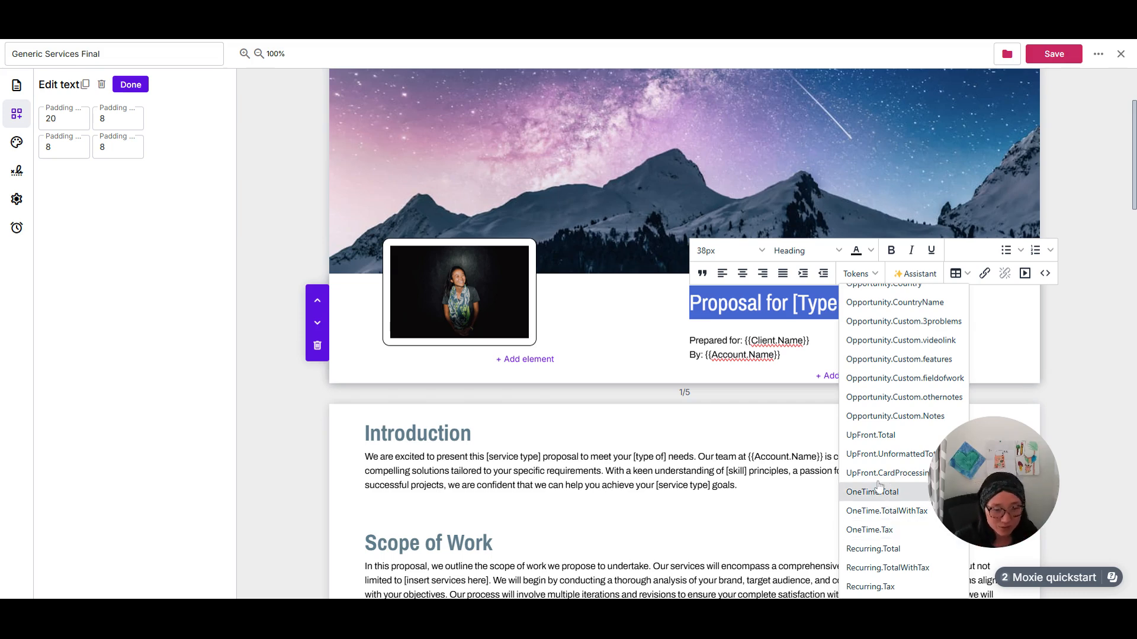
{"action": "left_click", "coordinate": [716, 526]}
Open the AI Assistant from the Scope of Work paragraph and close it without a request.
{"action": "scroll", "coordinate": [829, 247], "scroll_direction": "down", "scroll_amount": 2}
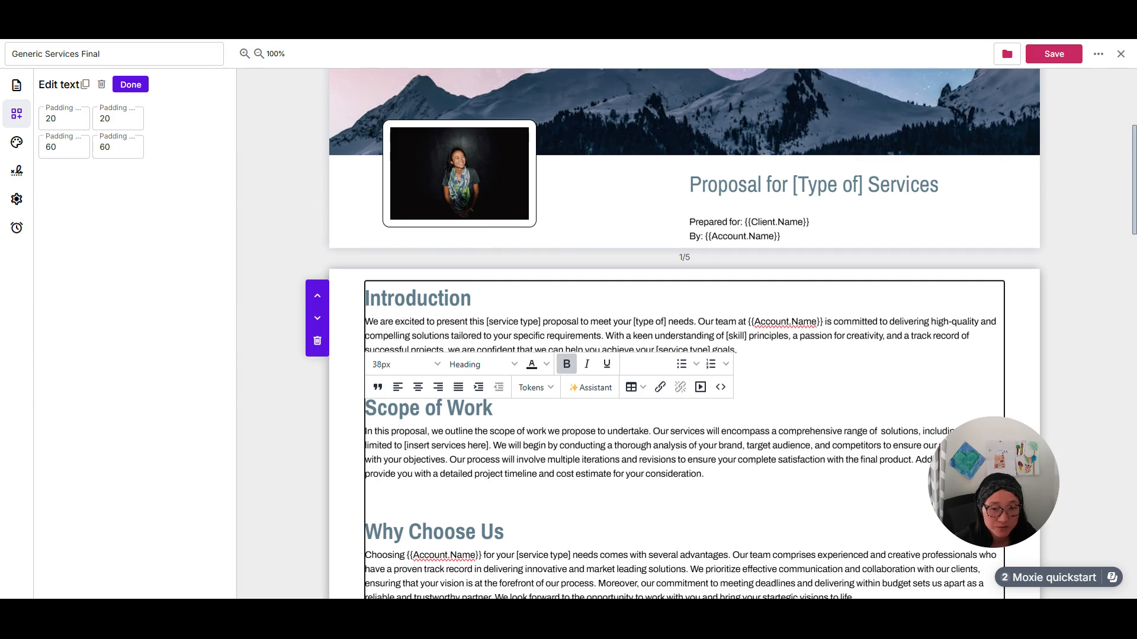
{"action": "triple_click", "coordinate": [562, 459]}
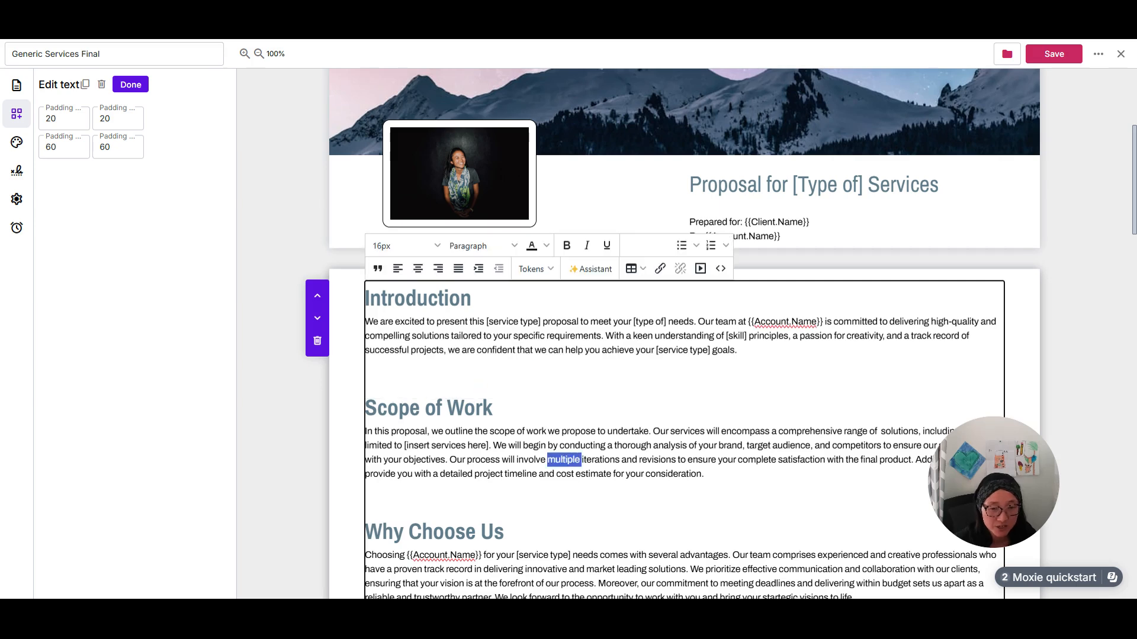
{"action": "left_click", "coordinate": [588, 268]}
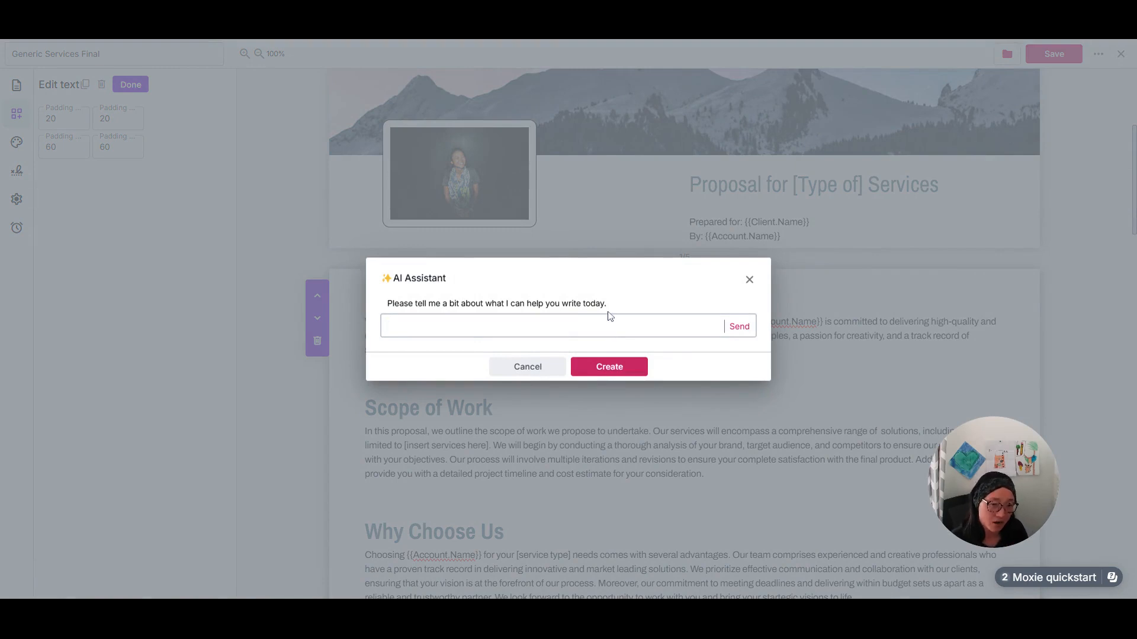
{"action": "left_click", "coordinate": [749, 281]}
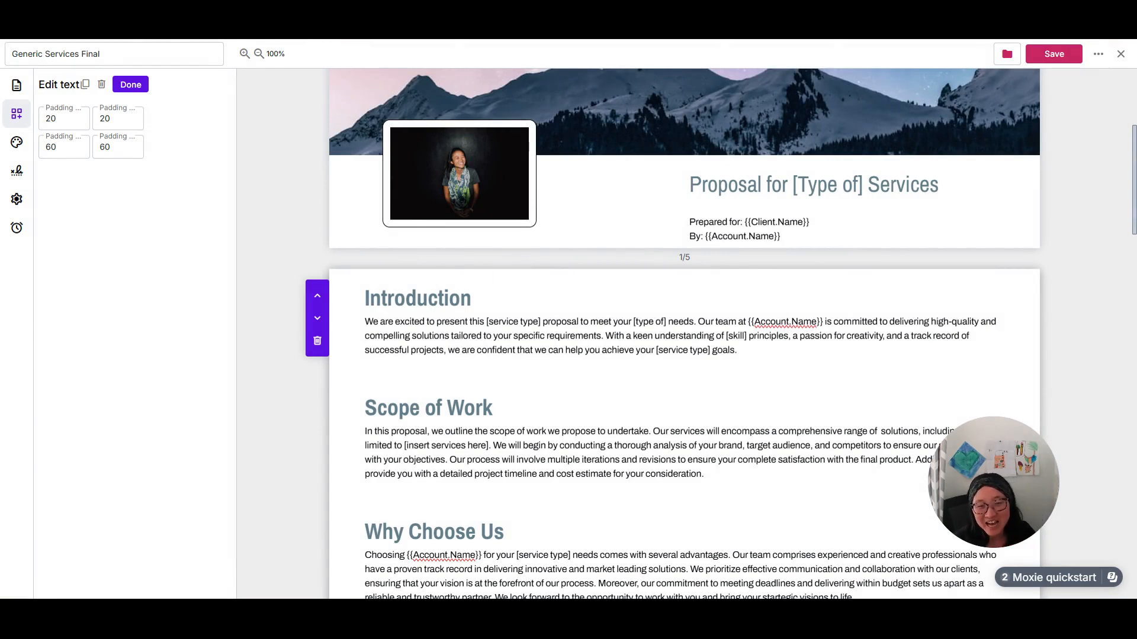
Examine the service packages and the payment plan settings, including the payment trigger options for the "Due upon signing" payment.
{"action": "scroll", "coordinate": [437, 267], "scroll_direction": "down", "scroll_amount": 2}
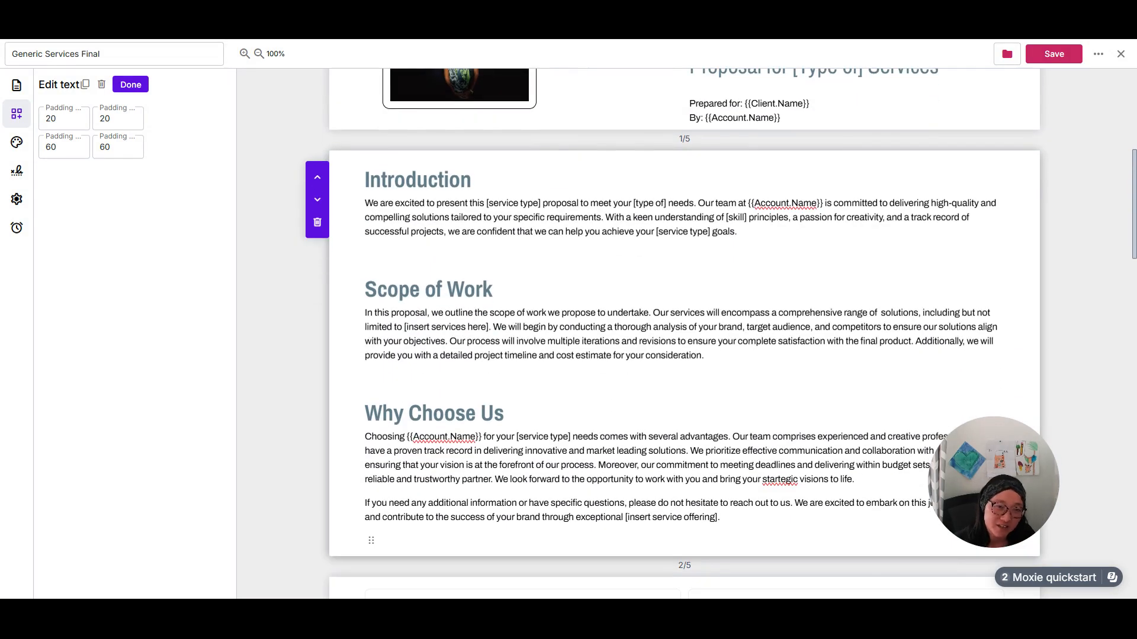
{"action": "scroll", "coordinate": [684, 349], "scroll_direction": "down", "scroll_amount": 10}
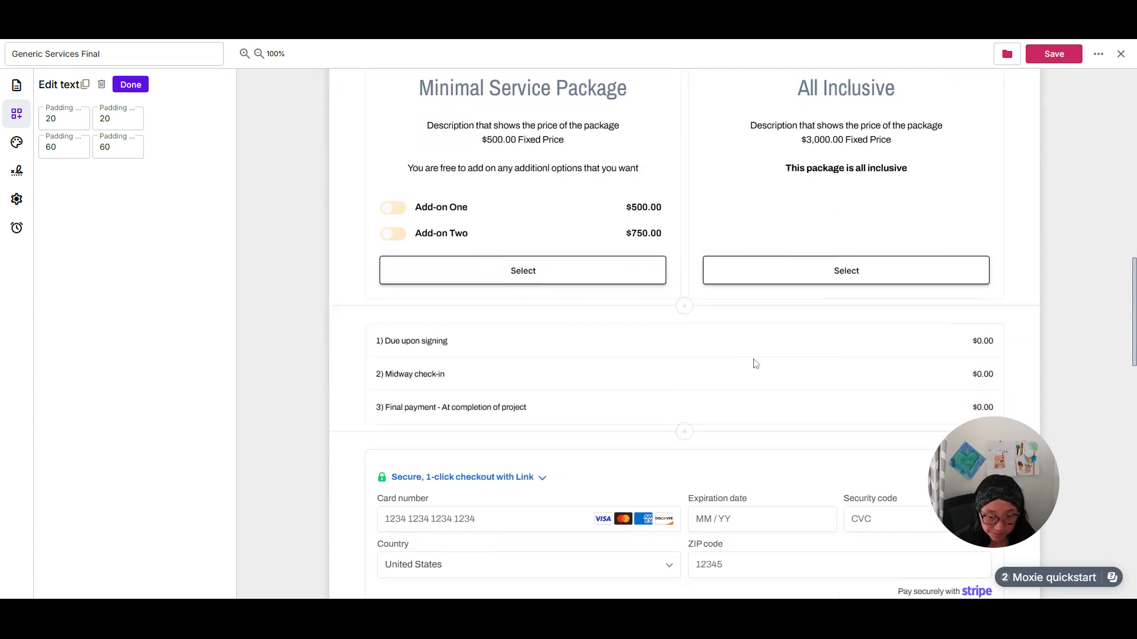
{"action": "scroll", "coordinate": [601, 249], "scroll_direction": "up", "scroll_amount": 2}
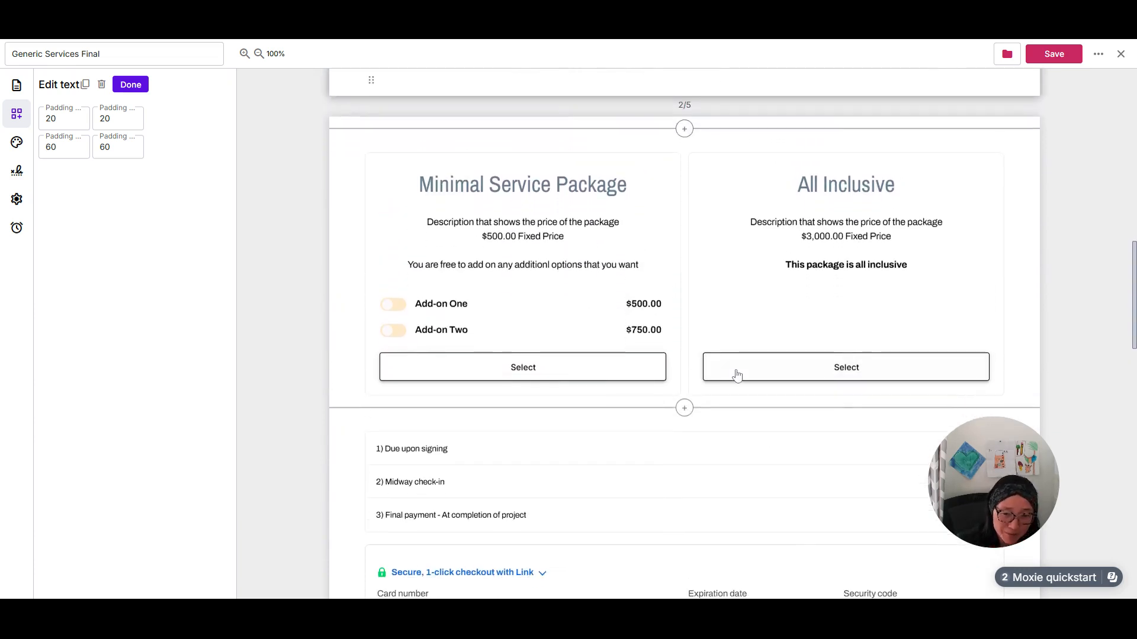
{"action": "scroll", "coordinate": [737, 374], "scroll_direction": "down", "scroll_amount": 2}
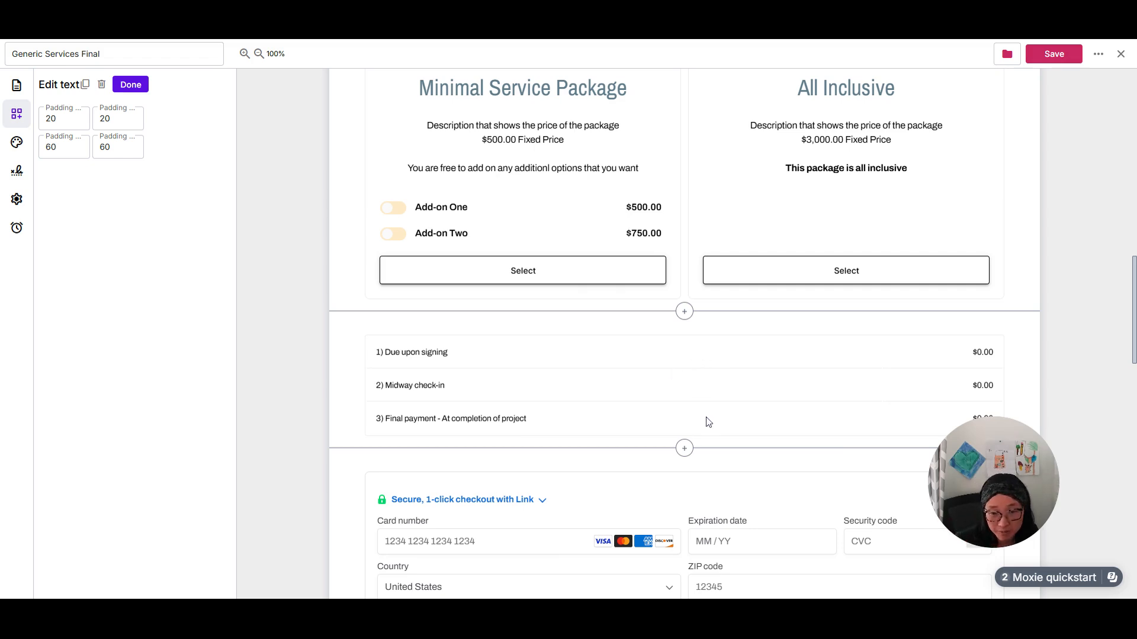
{"action": "scroll", "coordinate": [398, 278], "scroll_direction": "down", "scroll_amount": 2}
{"action": "left_click", "coordinate": [417, 224]}
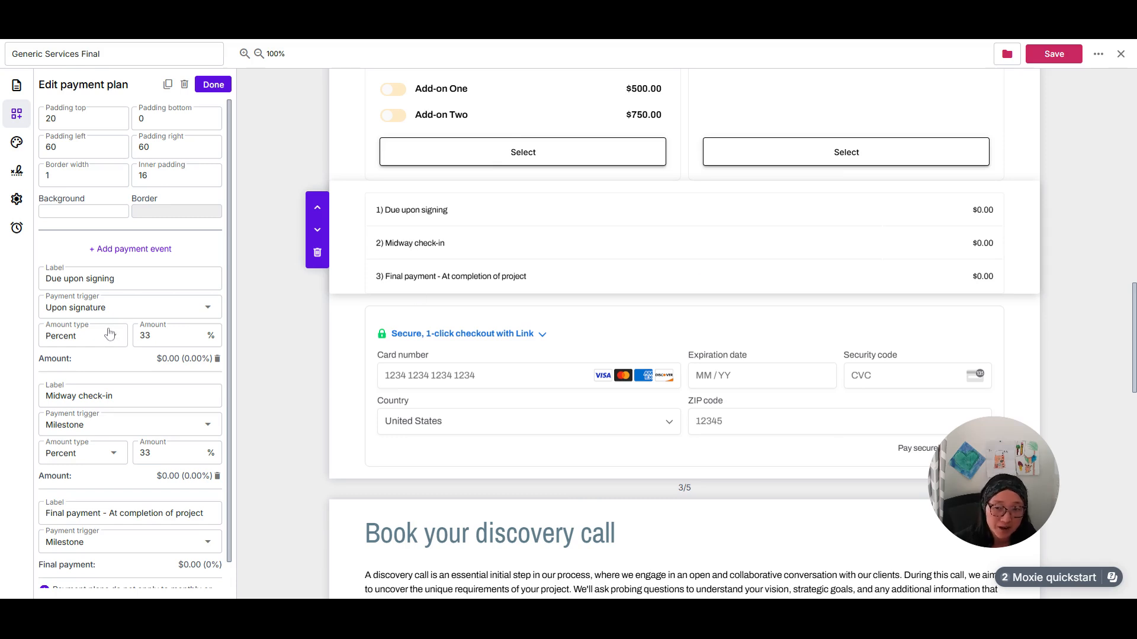
{"action": "left_click", "coordinate": [89, 307]}
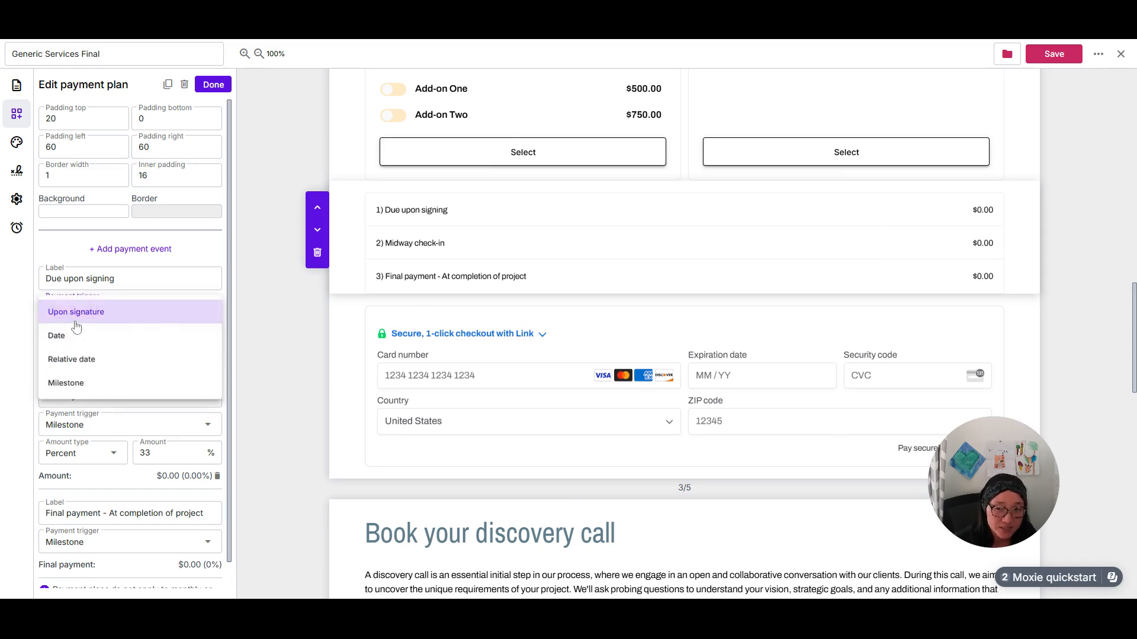
{"action": "left_click", "coordinate": [297, 323]}
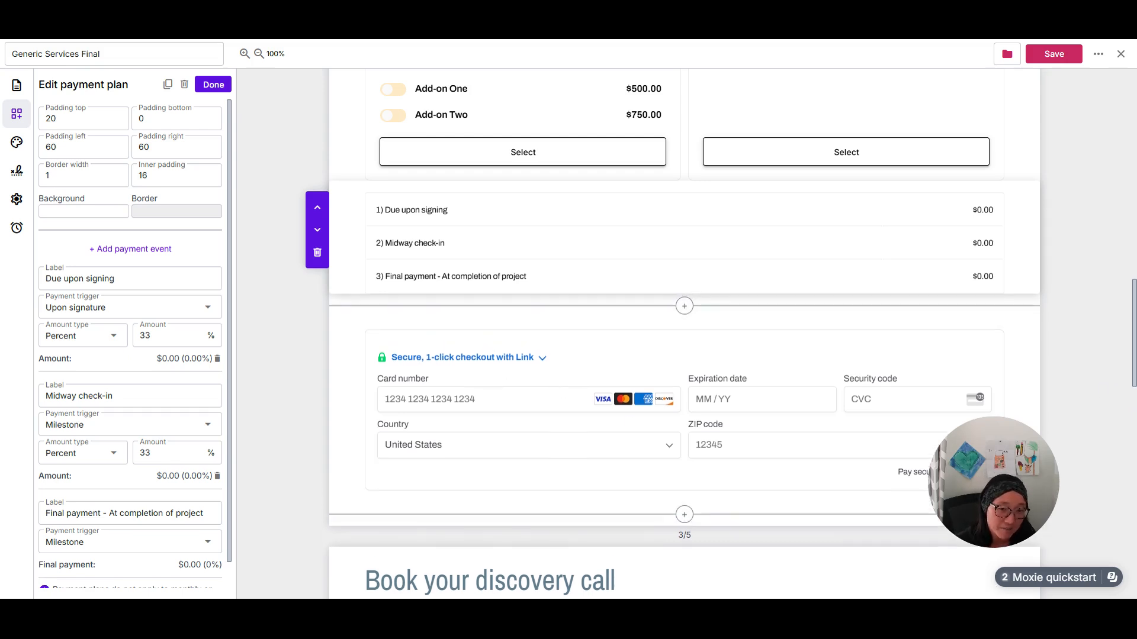
{"action": "left_click", "coordinate": [214, 85]}
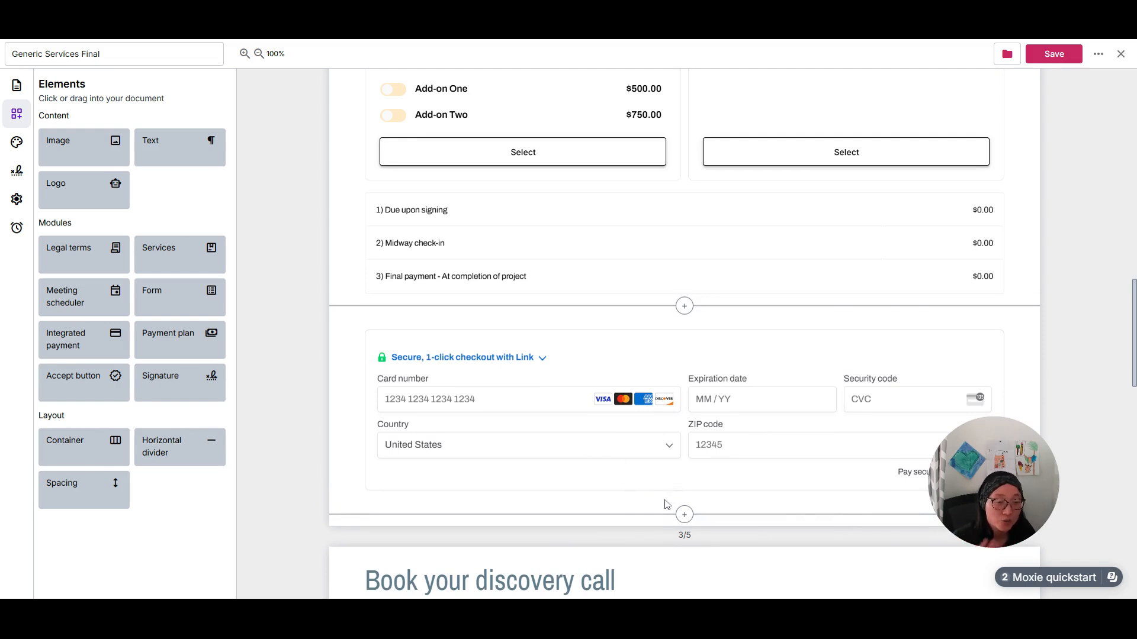
Review the integrated payment block, the discovery call page with its meeting scheduler, and the legal terms of the agreement.
{"action": "scroll", "coordinate": [673, 500], "scroll_direction": "down", "scroll_amount": 7}
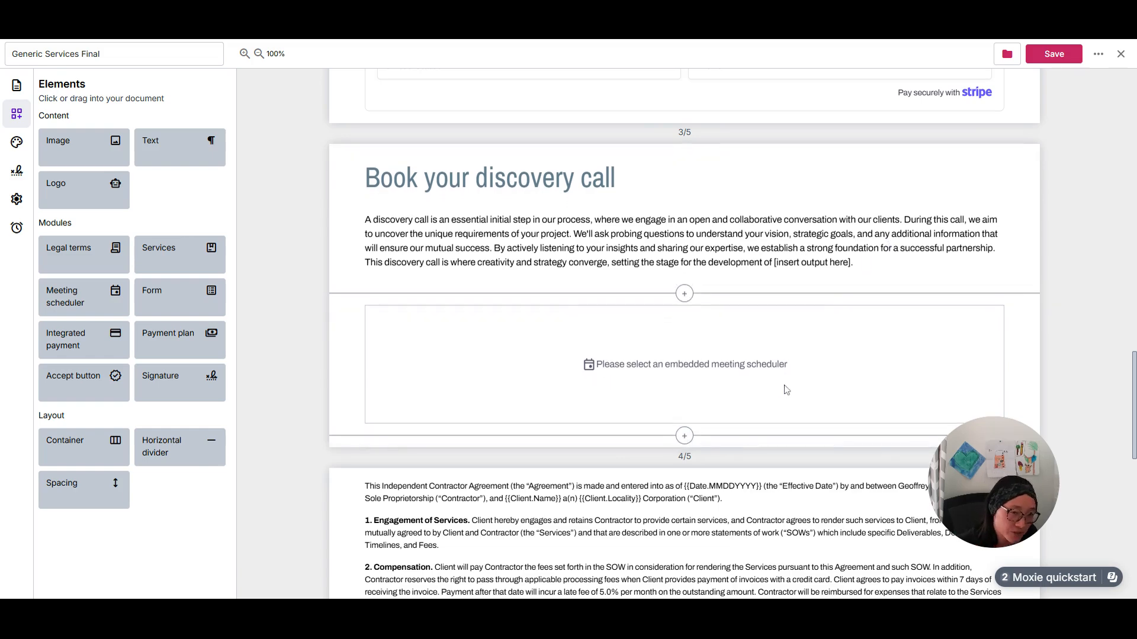
{"action": "scroll", "coordinate": [787, 388], "scroll_direction": "down", "scroll_amount": 2}
{"action": "scroll", "coordinate": [742, 292], "scroll_direction": "down", "scroll_amount": 2}
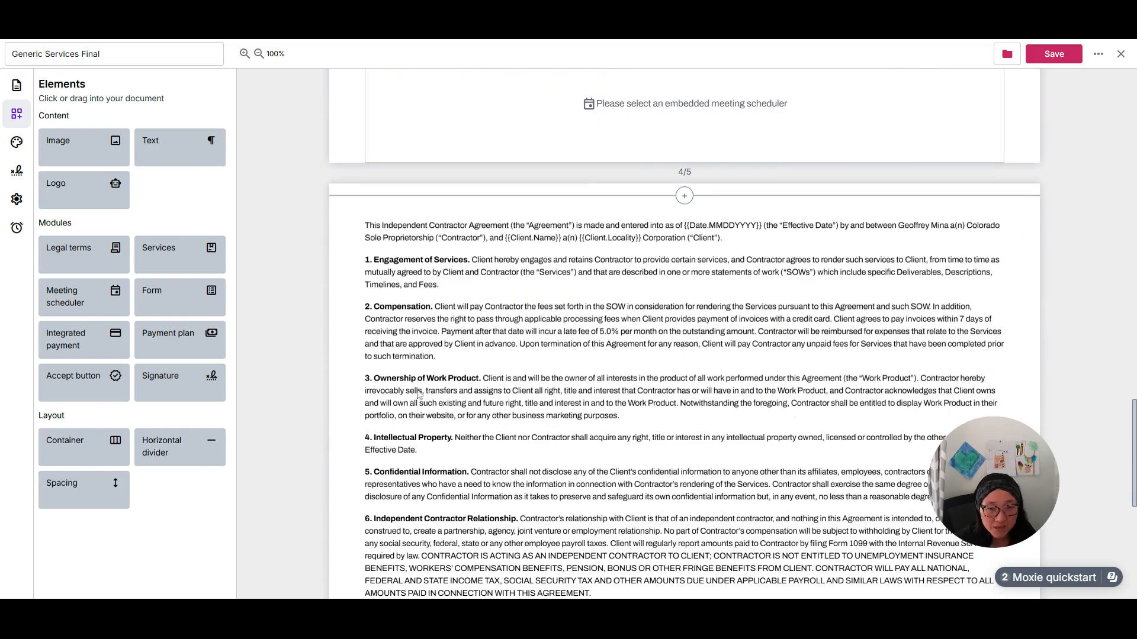
{"action": "scroll", "coordinate": [571, 415], "scroll_direction": "down", "scroll_amount": 1}
{"action": "scroll", "coordinate": [573, 417], "scroll_direction": "down", "scroll_amount": 4}
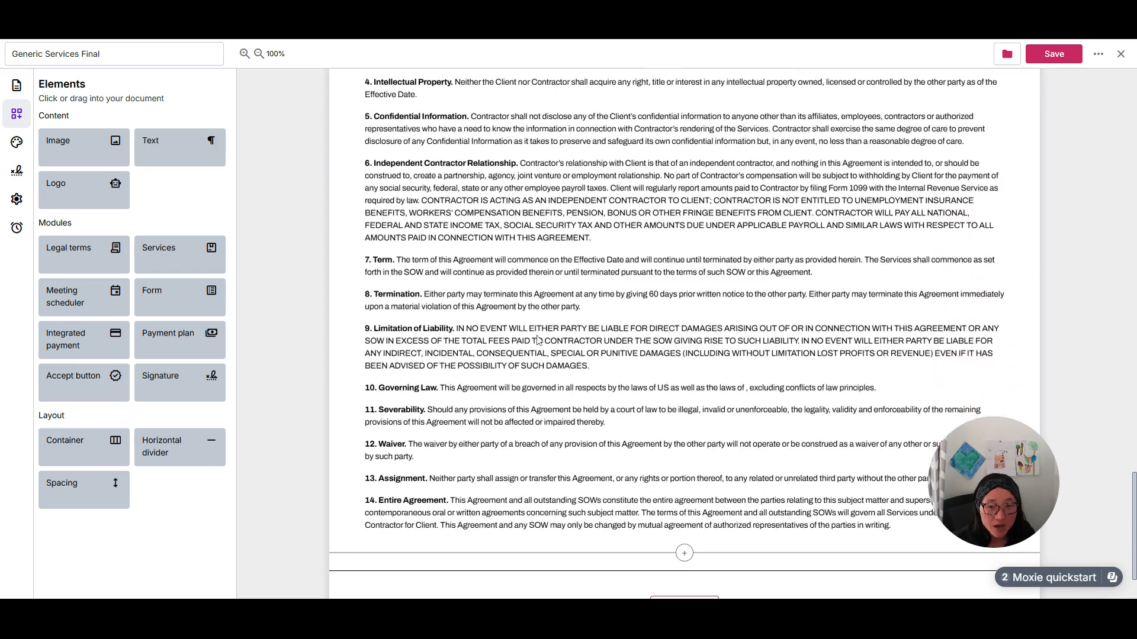
In the agreement's contract terms, turn the option to pass card fees to the client off and back on.
{"action": "left_click", "coordinate": [670, 239]}
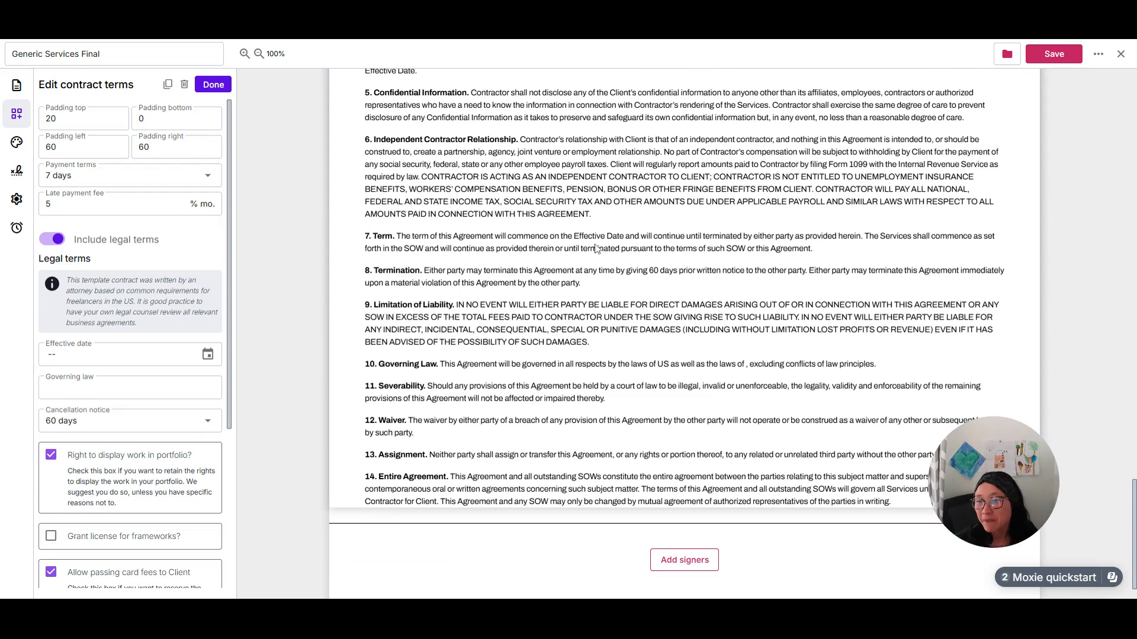
{"action": "scroll", "coordinate": [103, 351], "scroll_direction": "down", "scroll_amount": 2}
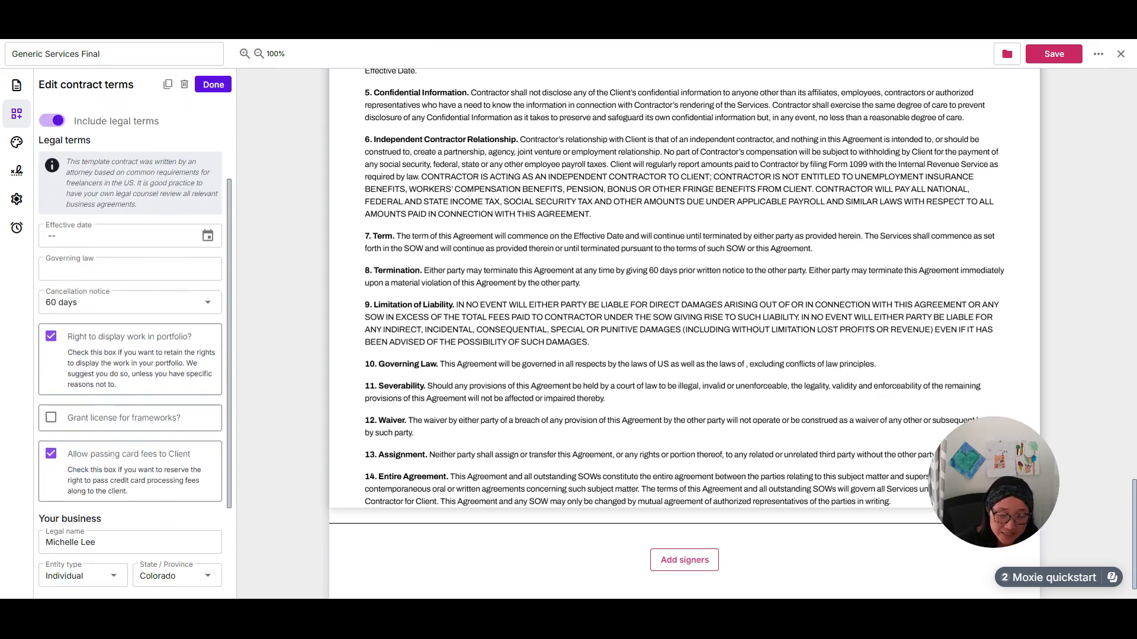
{"action": "scroll", "coordinate": [107, 506], "scroll_direction": "down", "scroll_amount": 1}
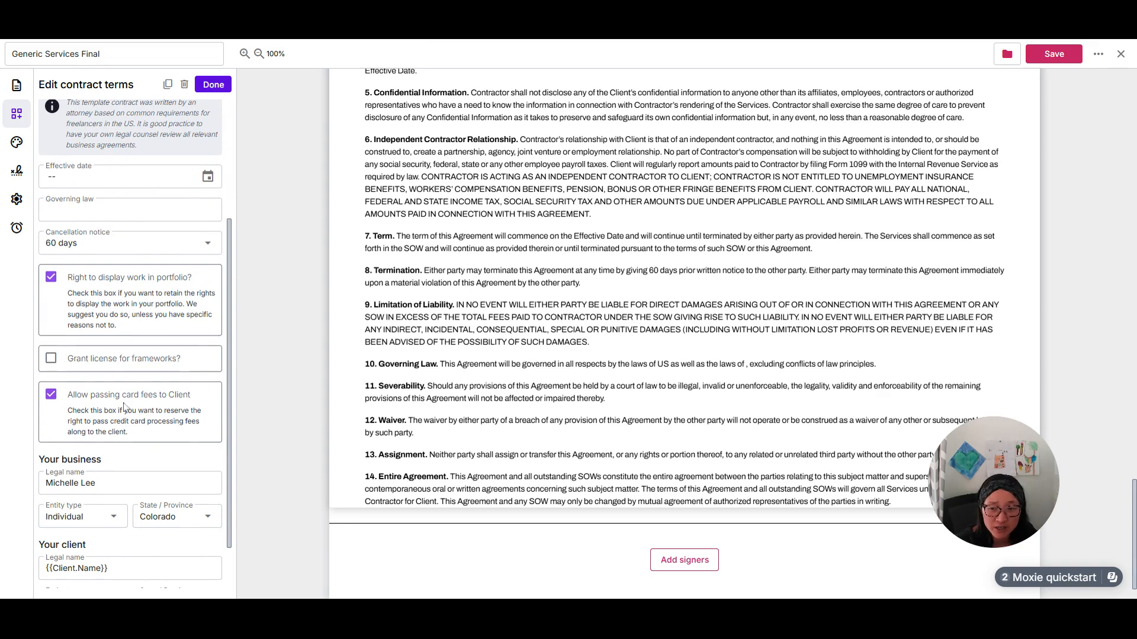
{"action": "left_click", "coordinate": [51, 401]}
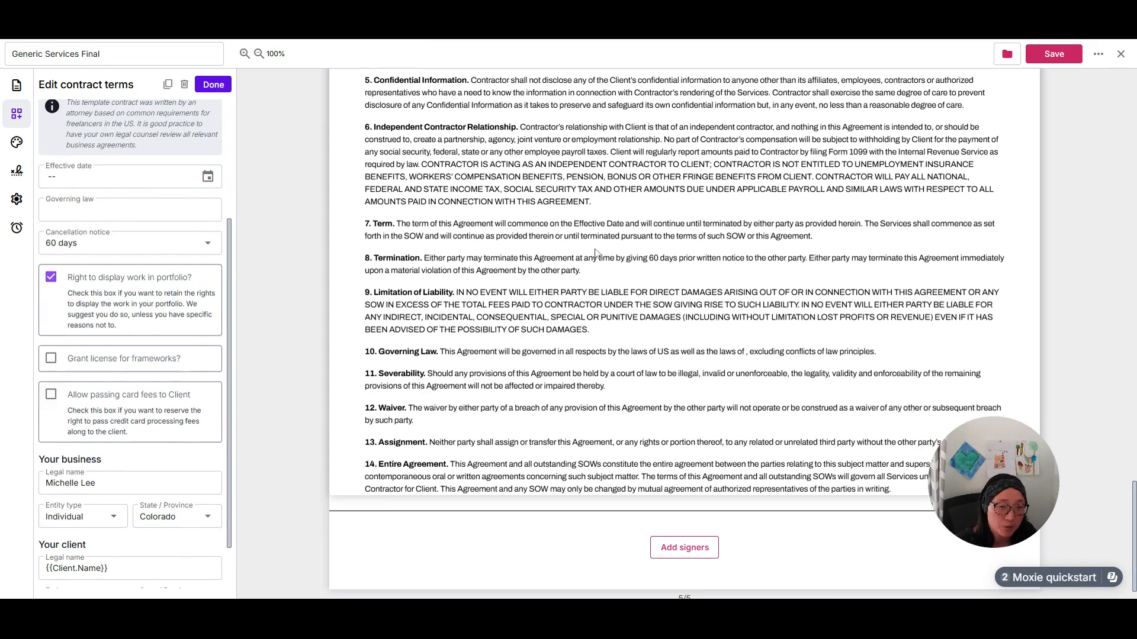
{"action": "left_click", "coordinate": [69, 396]}
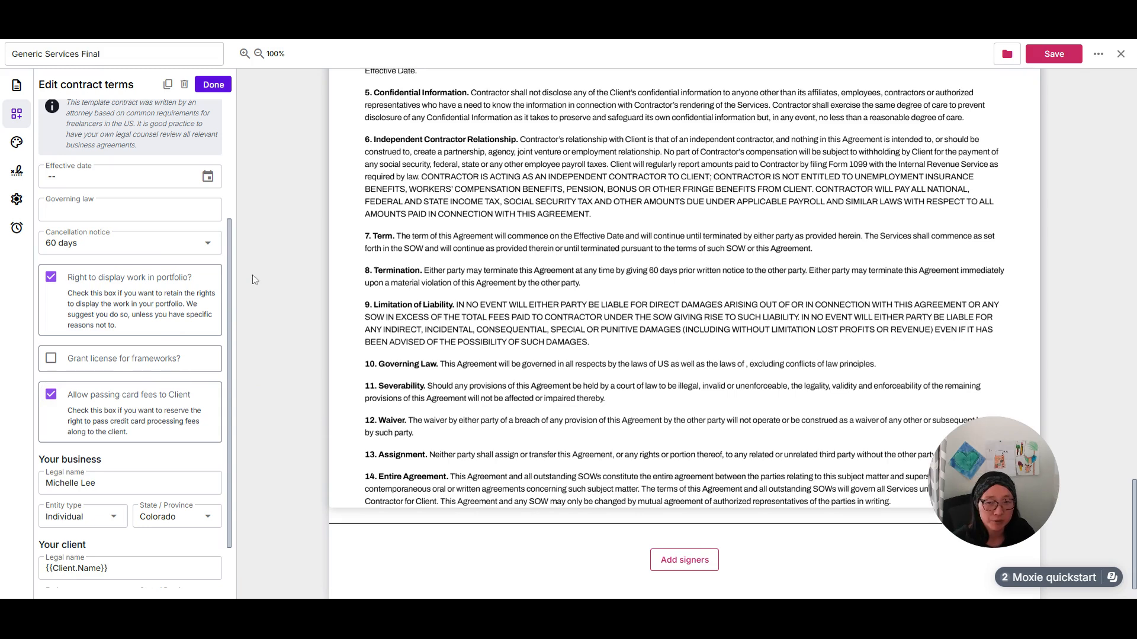
In the contract terms, turn the right to display work in portfolio off and back on, and finish editing the terms.
{"action": "left_click", "coordinate": [51, 277]}
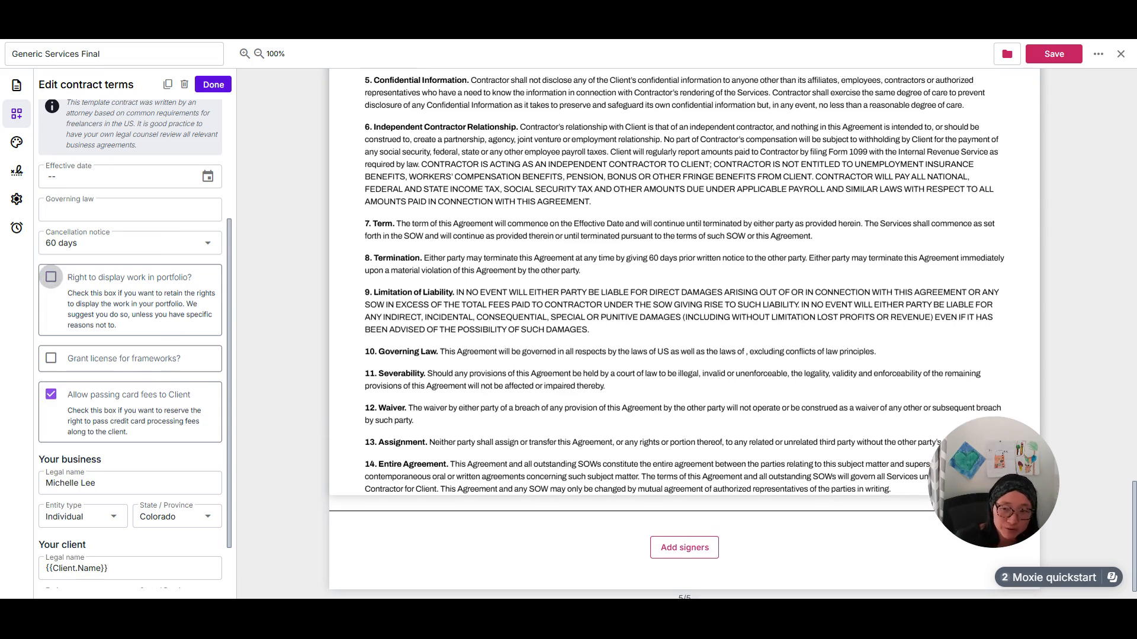
{"action": "scroll", "coordinate": [651, 373], "scroll_direction": "up", "scroll_amount": 4}
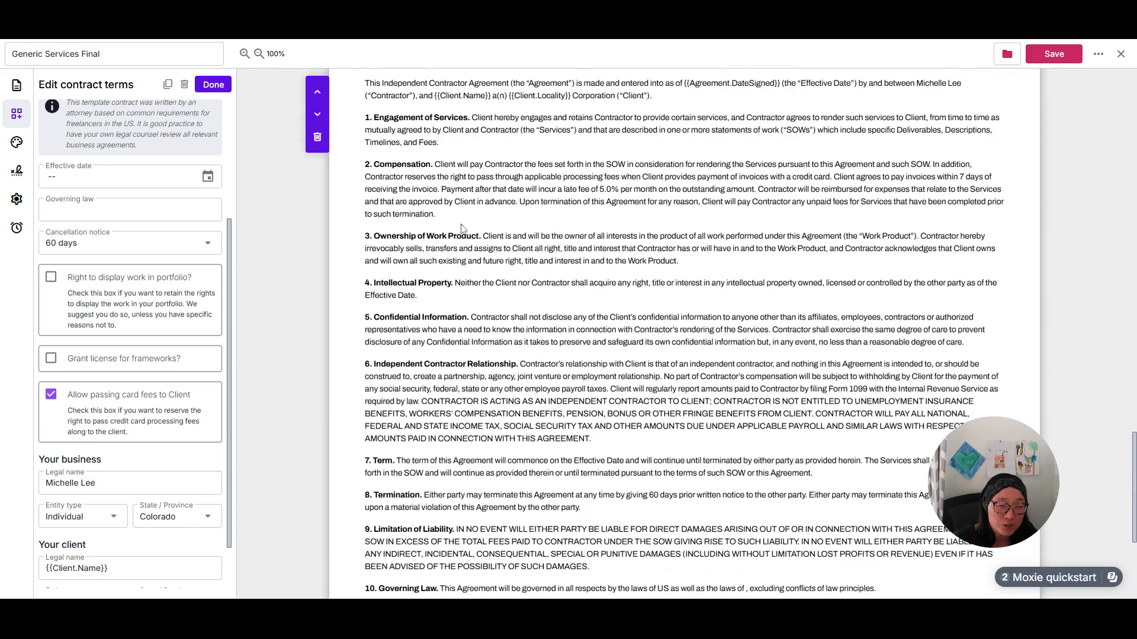
{"action": "scroll", "coordinate": [904, 414], "scroll_direction": "down", "scroll_amount": 3}
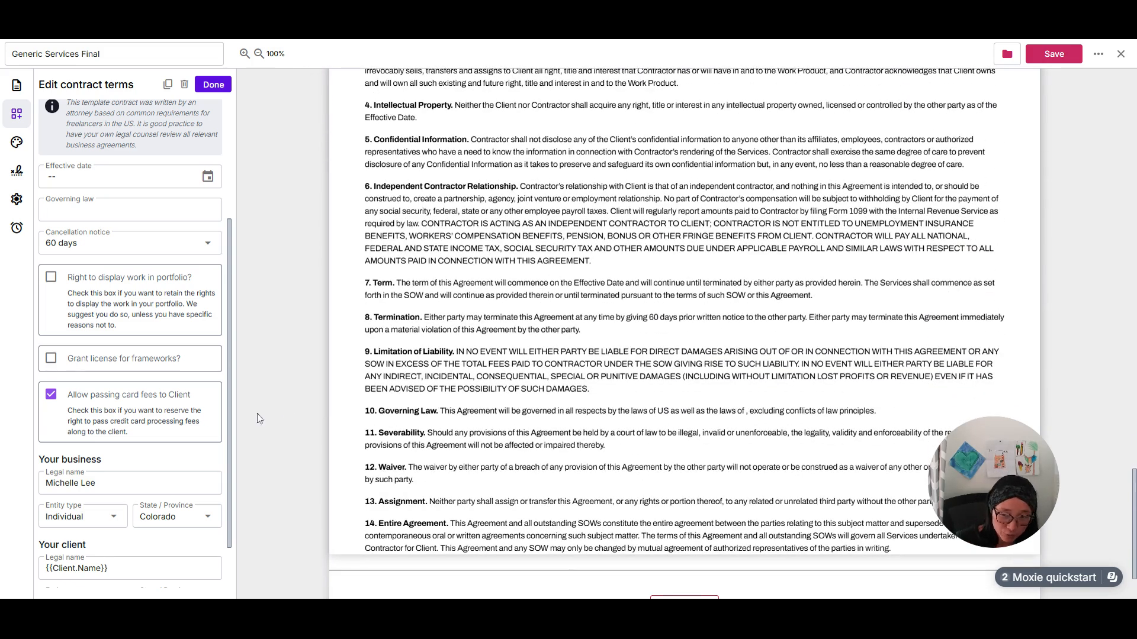
{"action": "left_click", "coordinate": [51, 277]}
{"action": "scroll", "coordinate": [113, 387], "scroll_direction": "down", "scroll_amount": 1}
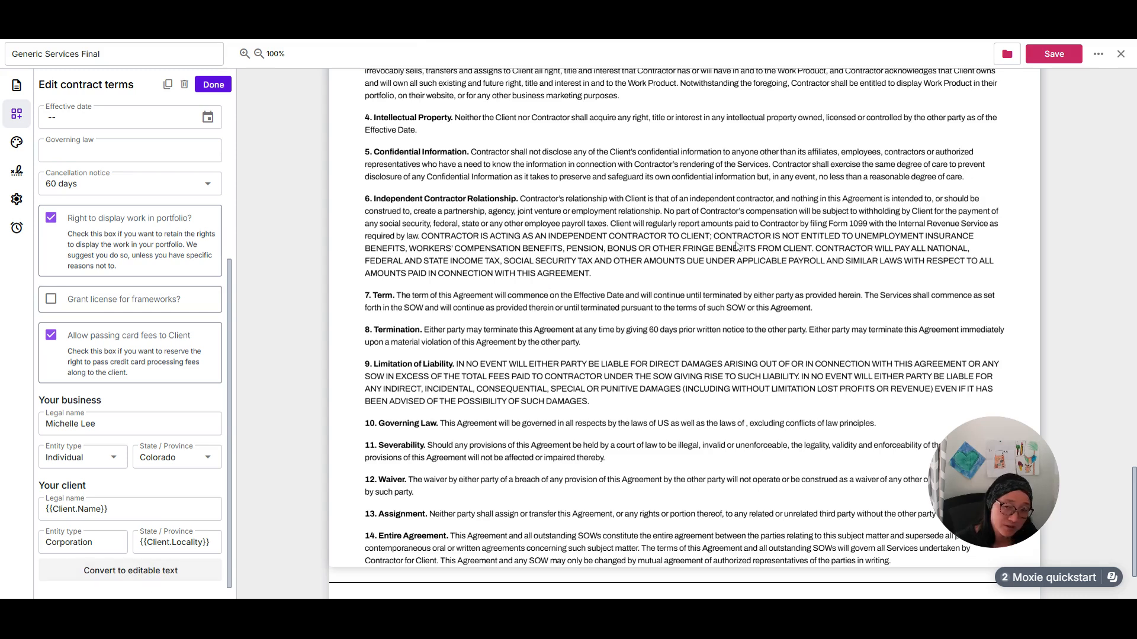
{"action": "left_click", "coordinate": [213, 85]}
Add the account owner as a signer in the signature area at the end of the agreement.
{"action": "scroll", "coordinate": [625, 515], "scroll_direction": "down", "scroll_amount": 3}
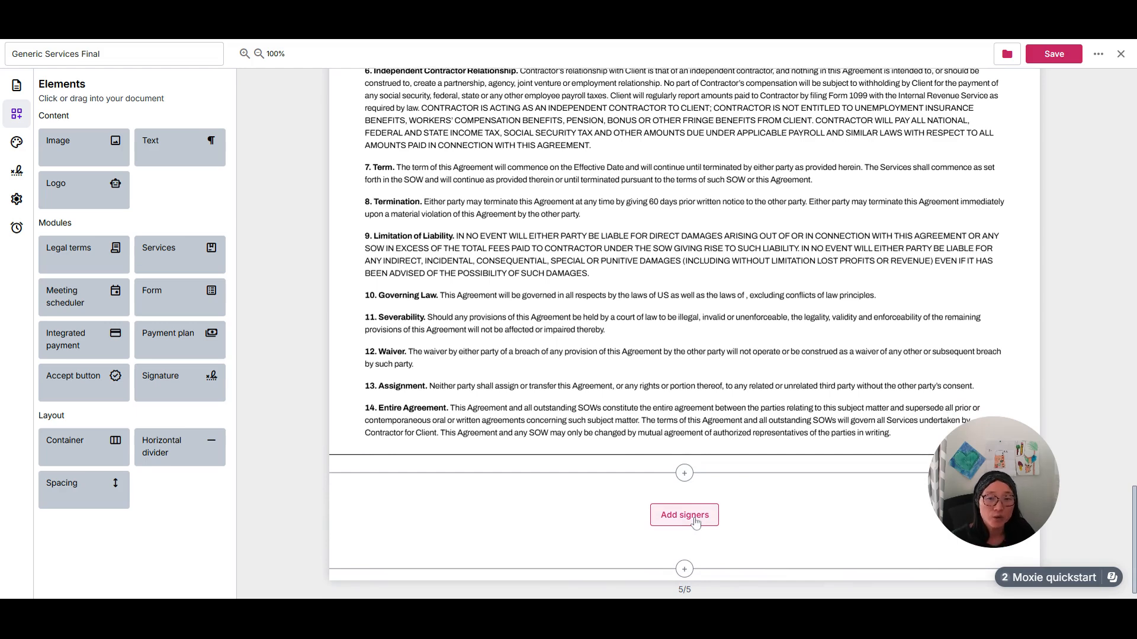
{"action": "left_click", "coordinate": [696, 522]}
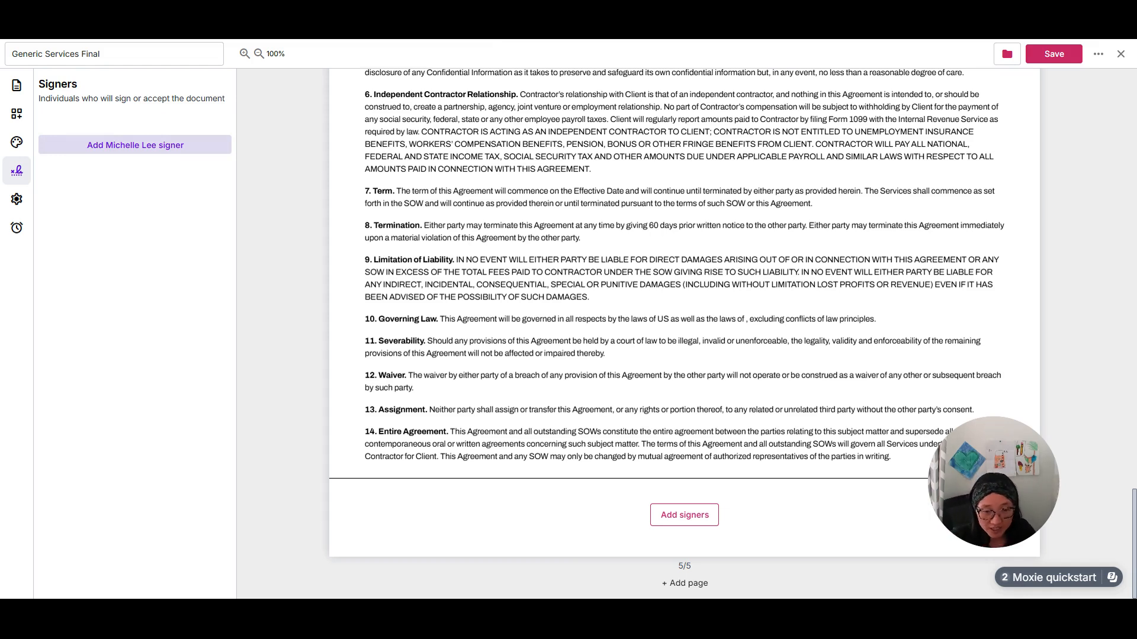
{"action": "left_click", "coordinate": [148, 145]}
{"action": "left_click", "coordinate": [152, 155]}
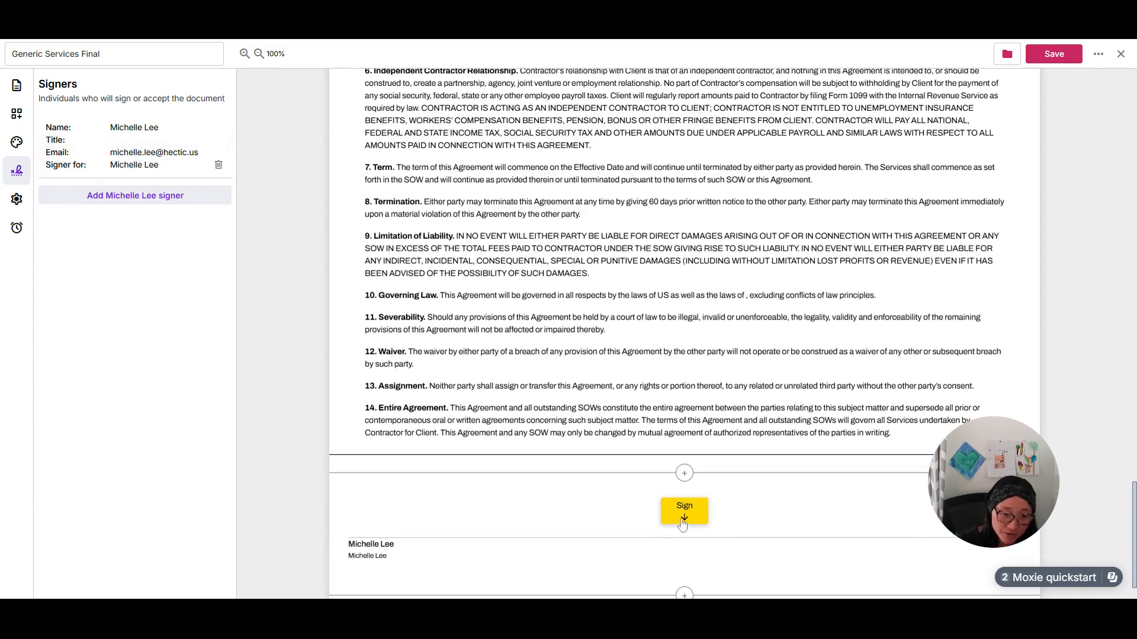
Sign and accept the agreement as the account owner with a typed signature and the signer title "title".
{"action": "left_click", "coordinate": [668, 512]}
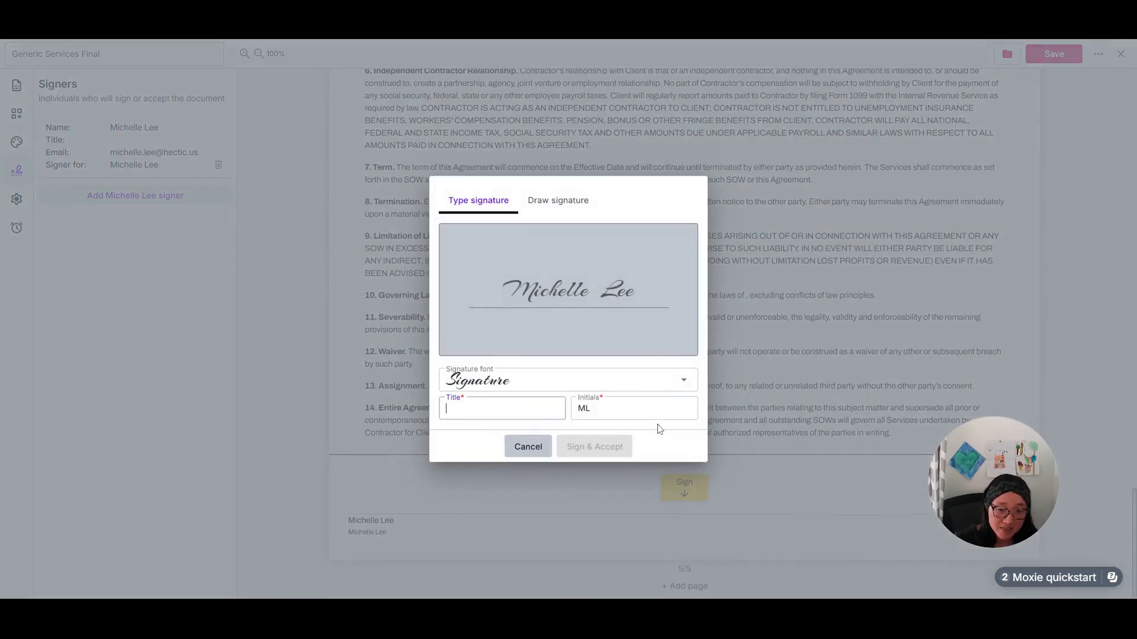
{"action": "type", "text": "title"}
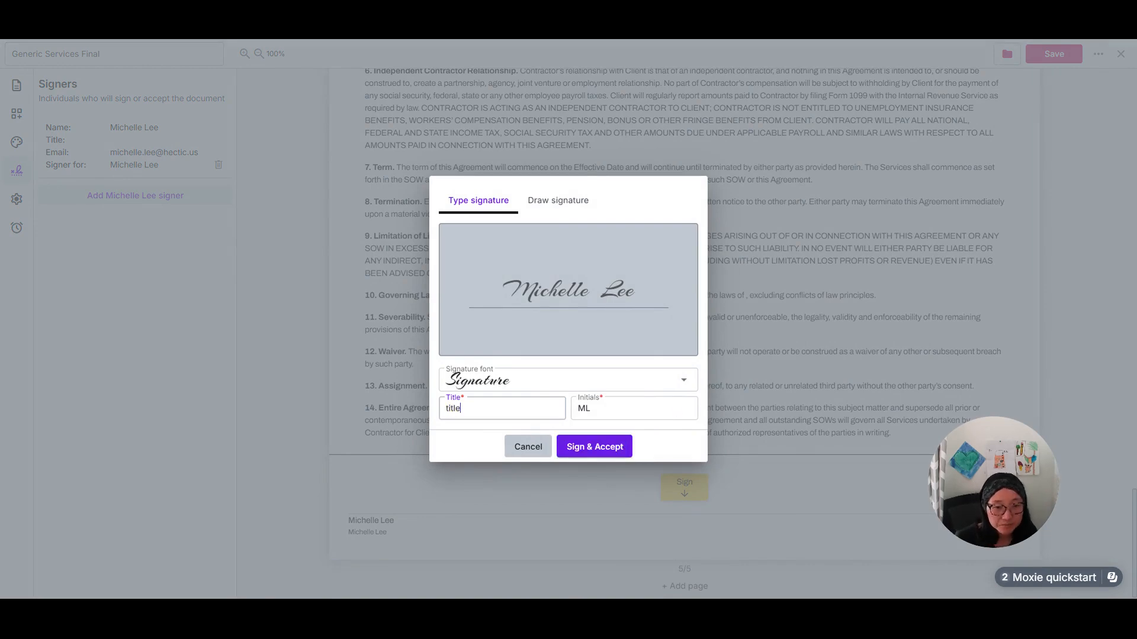
{"action": "left_click", "coordinate": [622, 449]}
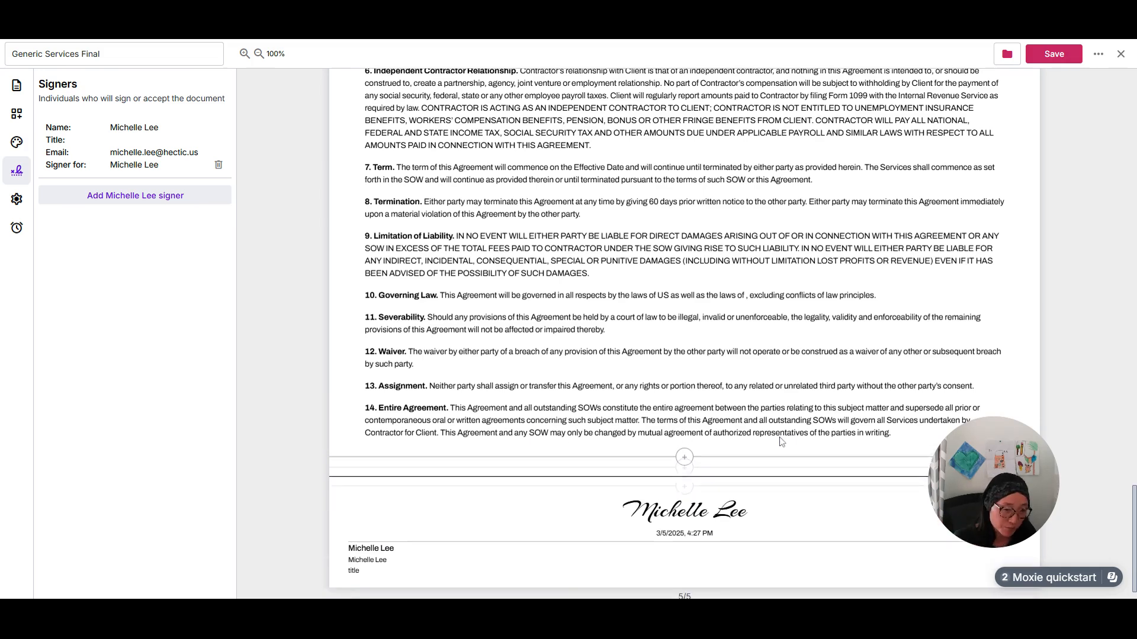
Return to the service packages on page 3 and open their services block for editing.
{"action": "scroll", "coordinate": [760, 480], "scroll_direction": "up", "scroll_amount": 15}
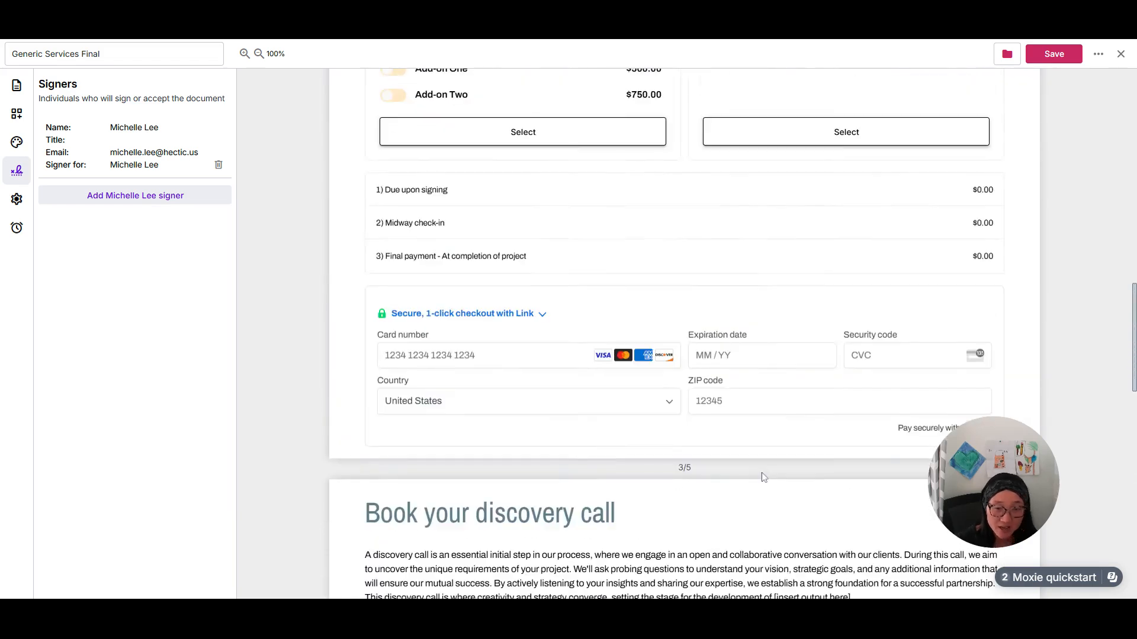
{"action": "scroll", "coordinate": [663, 394], "scroll_direction": "up", "scroll_amount": 5}
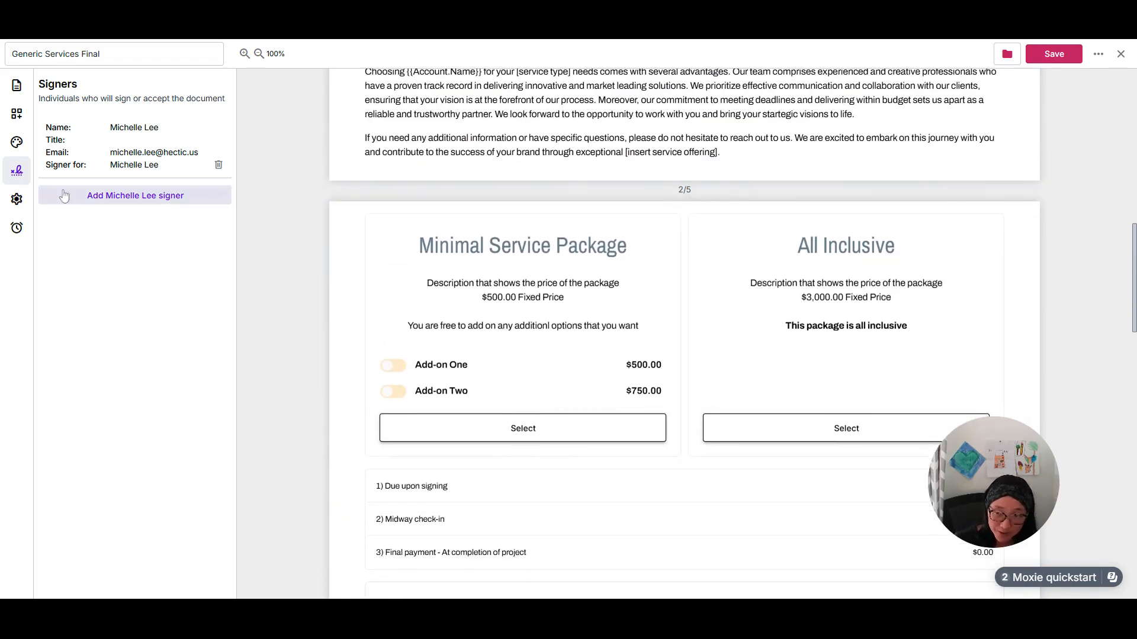
{"action": "left_click", "coordinate": [16, 113]}
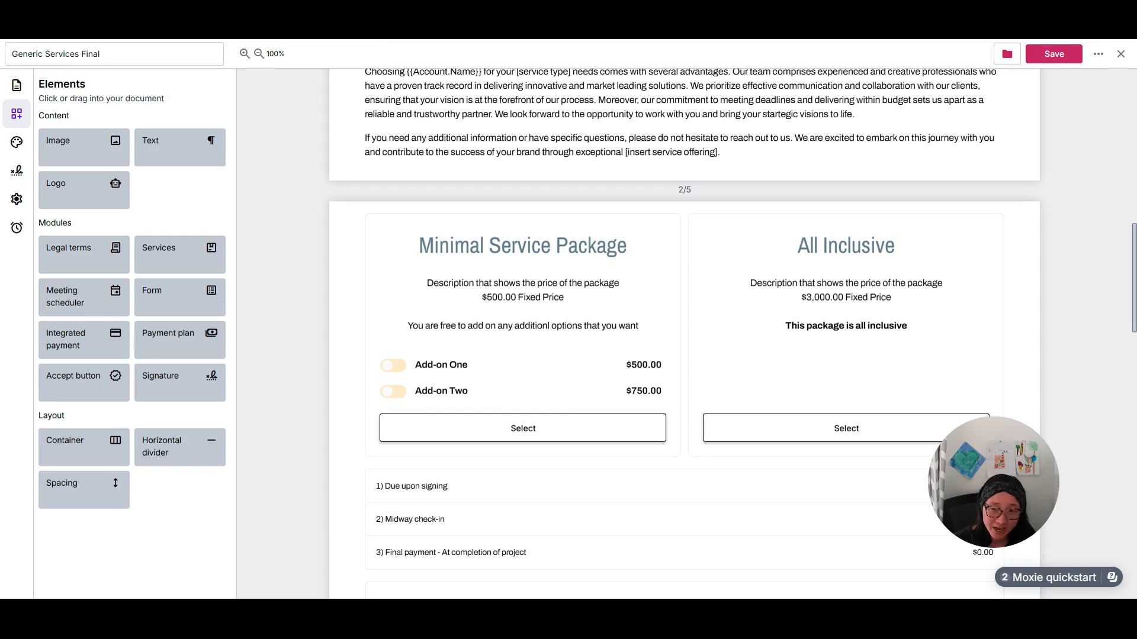
{"action": "left_click", "coordinate": [84, 203]}
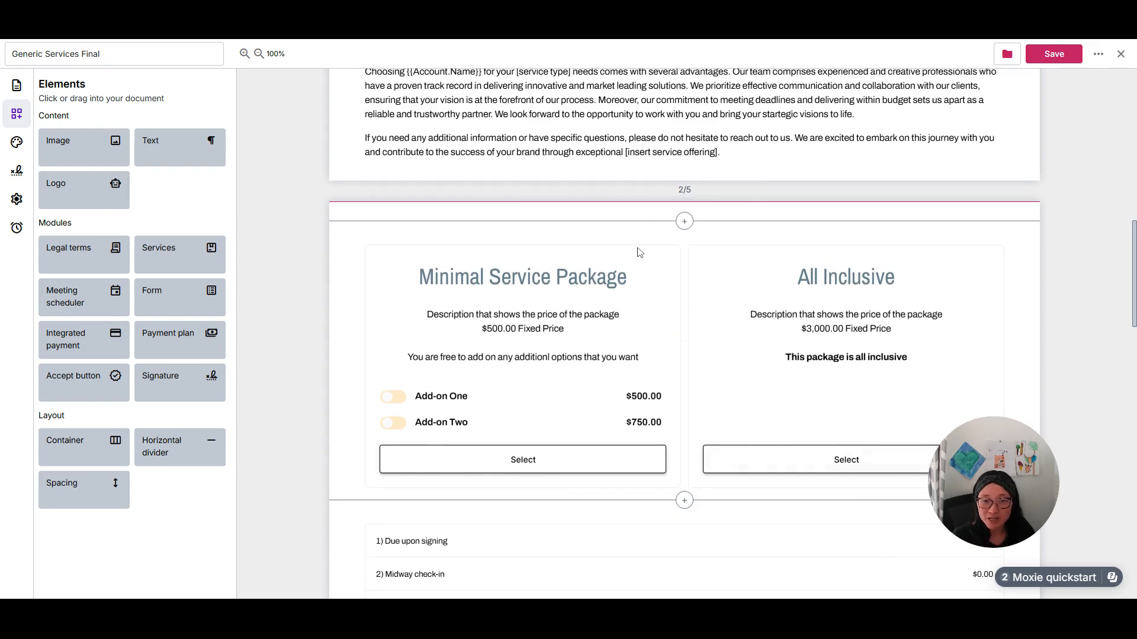
{"action": "left_click", "coordinate": [676, 262]}
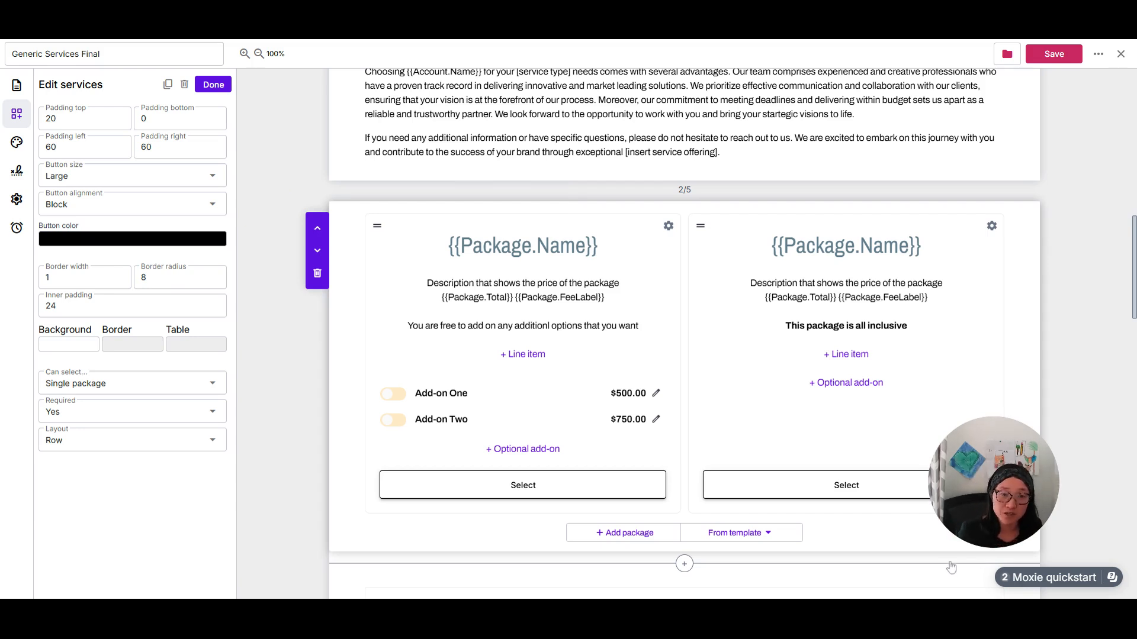
{"action": "left_click", "coordinate": [559, 246]}
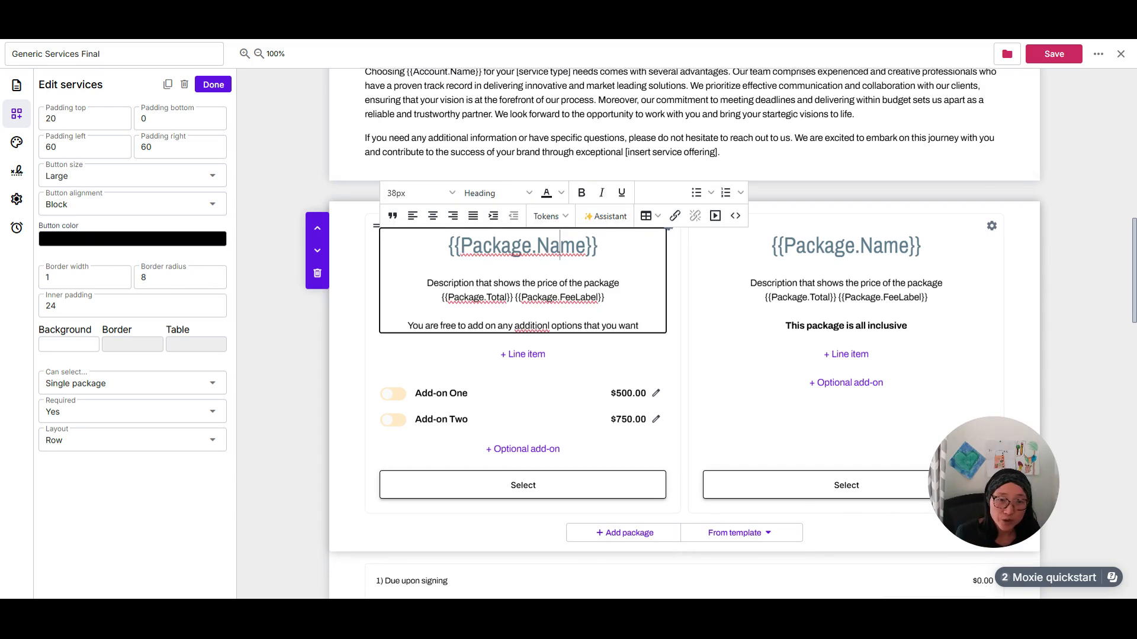
{"action": "left_click", "coordinate": [349, 353]}
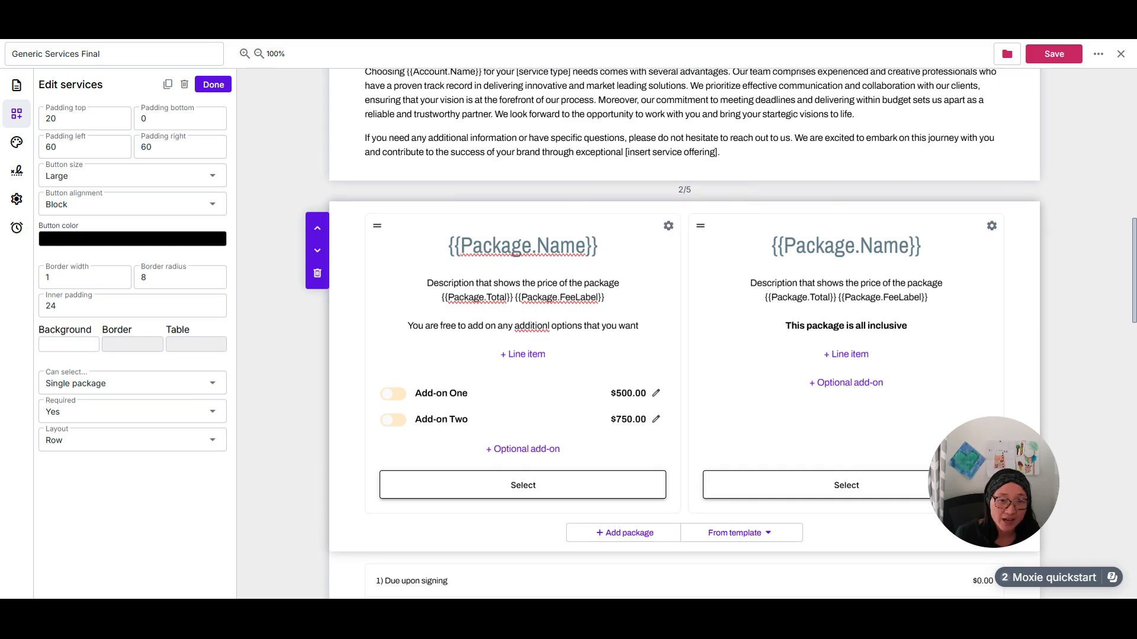
Rename the Minimal Service Package to "Web services", set its amount to $5000 and save the package.
{"action": "left_click", "coordinate": [668, 227]}
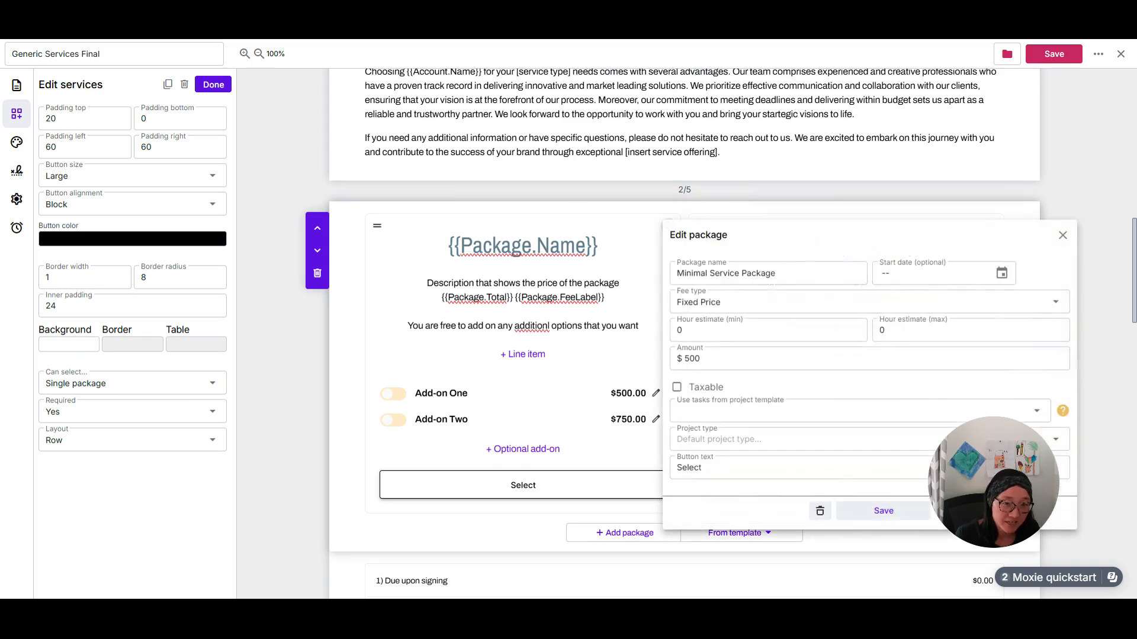
{"action": "triple_click", "coordinate": [693, 273]}
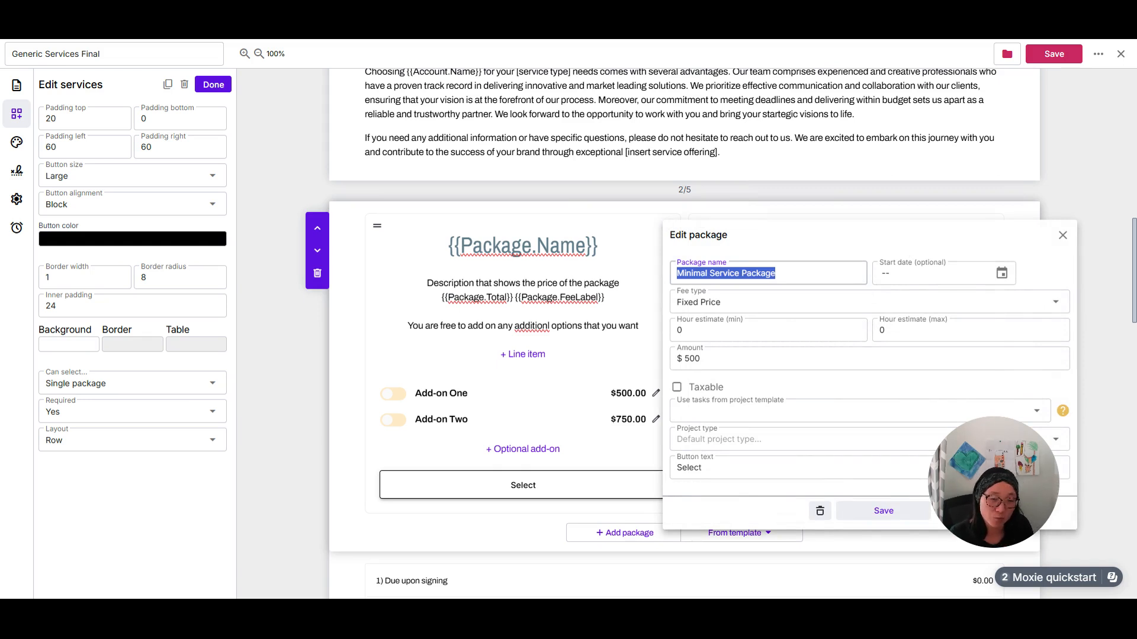
{"action": "type", "text": "Web services"}
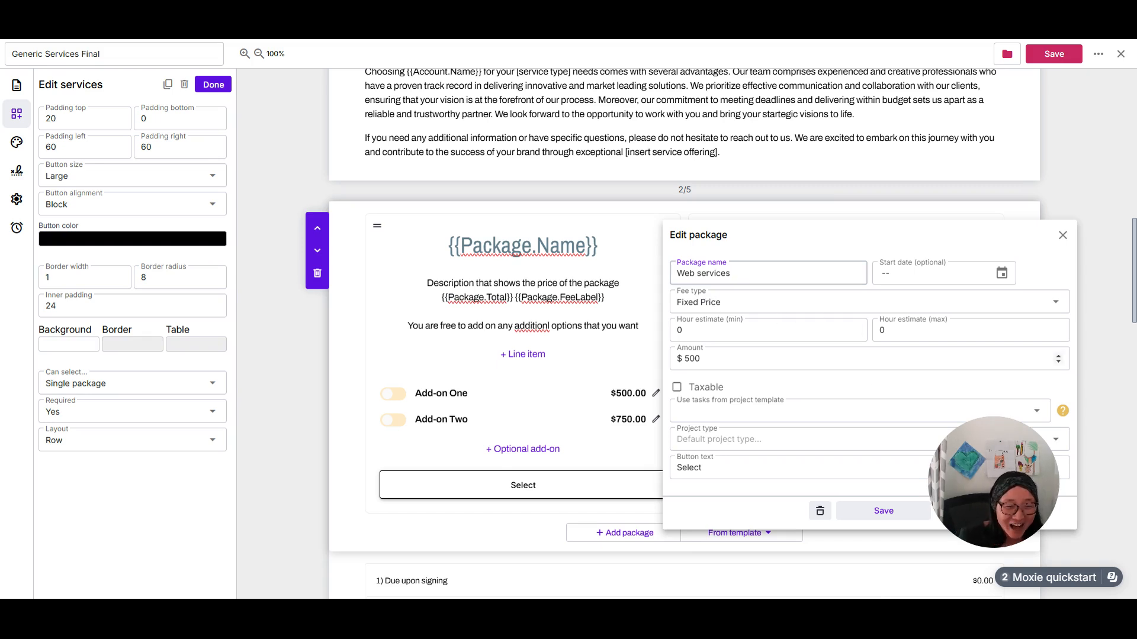
{"action": "left_click", "coordinate": [706, 359]}
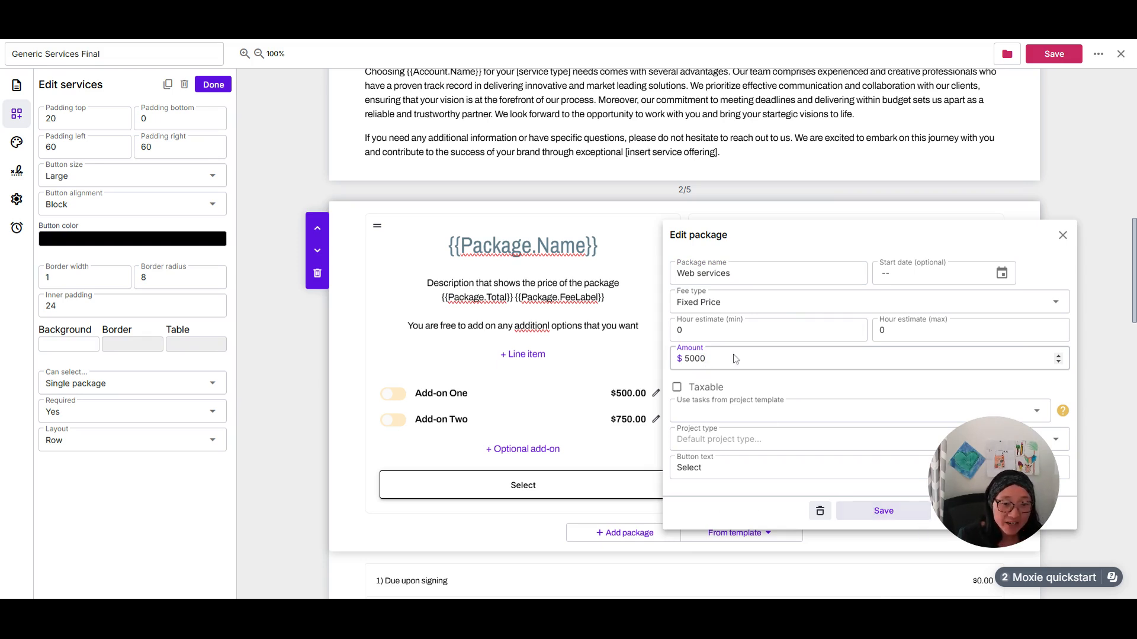
{"action": "left_click", "coordinate": [885, 512]}
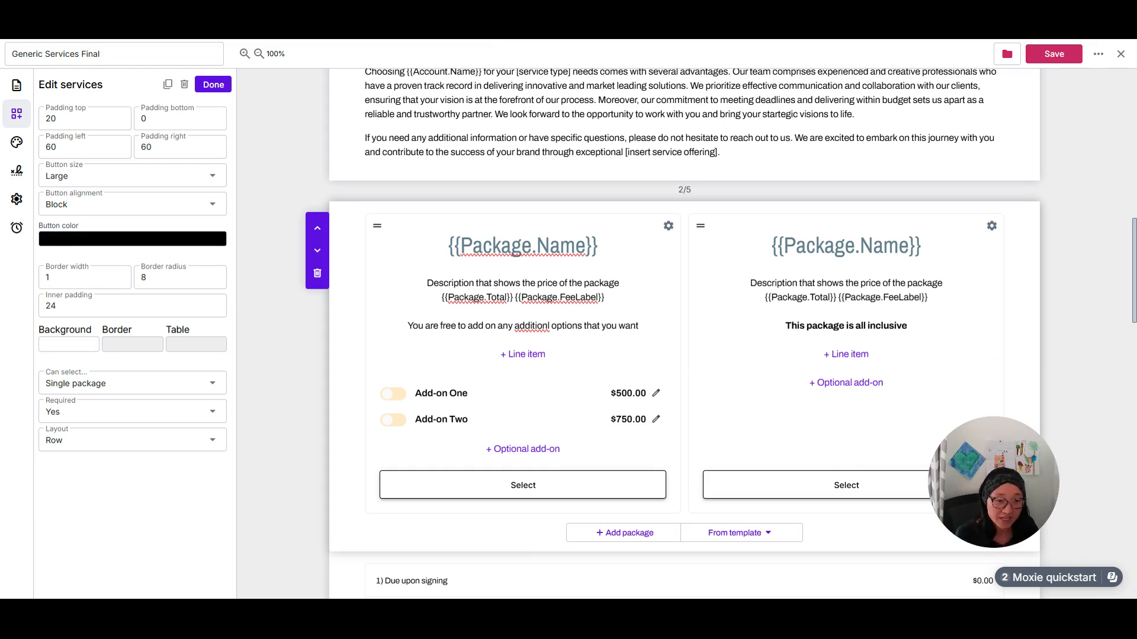
Look over the editable description texts of both service packages, and close and reopen the services block.
{"action": "left_click", "coordinate": [561, 326]}
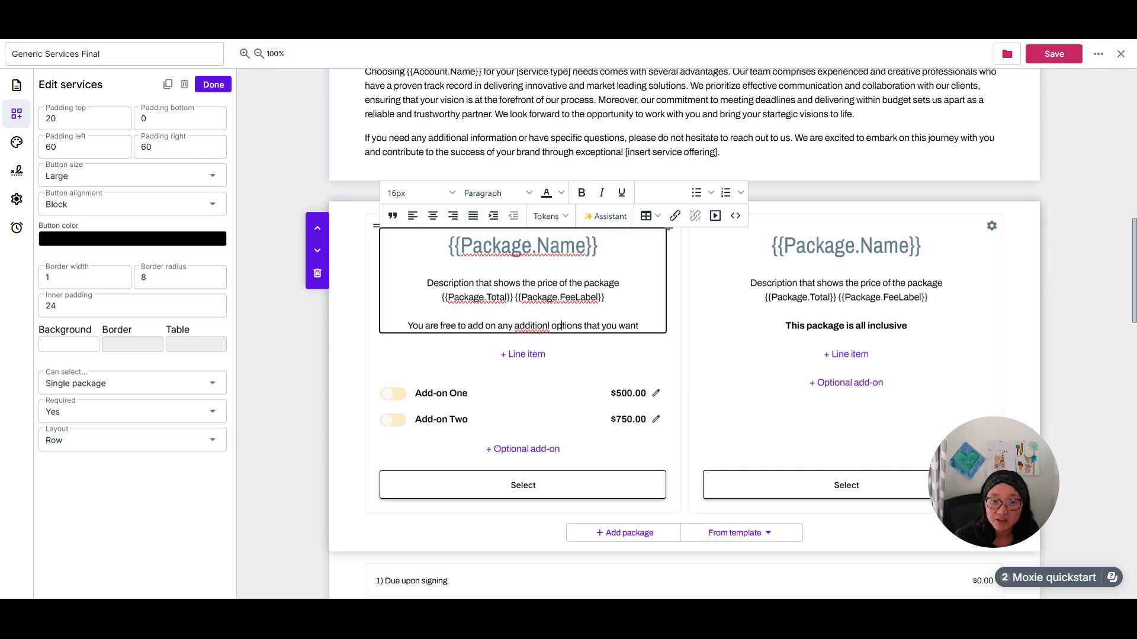
{"action": "left_click", "coordinate": [786, 327]}
{"action": "left_click", "coordinate": [1062, 278]}
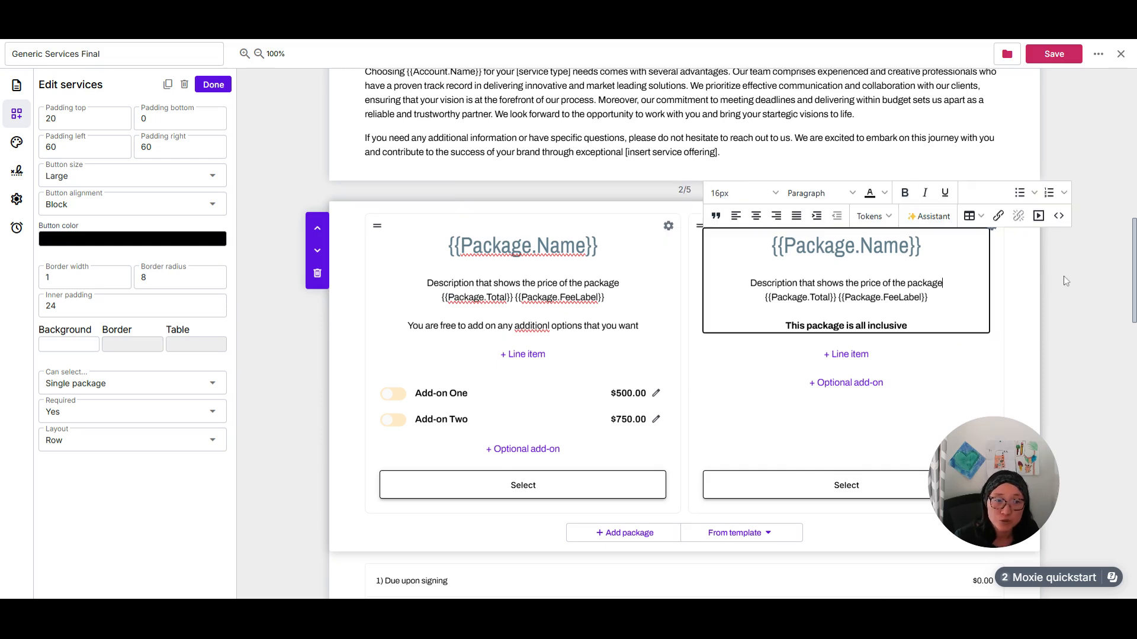
{"action": "left_click", "coordinate": [317, 389]}
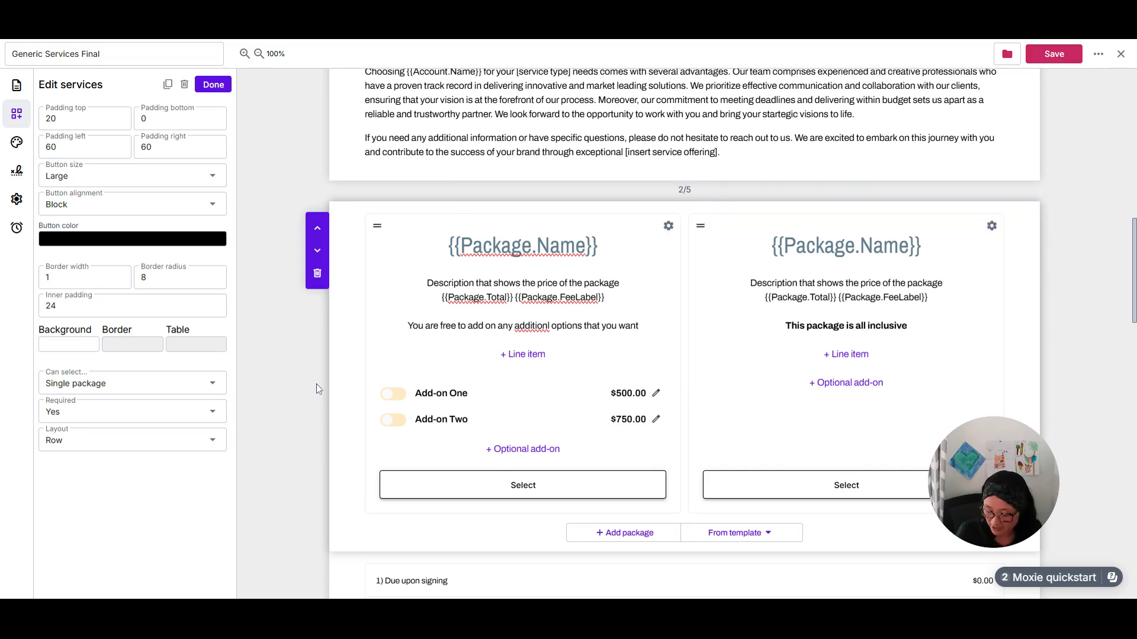
{"action": "left_click", "coordinate": [212, 84]}
{"action": "left_click", "coordinate": [449, 254]}
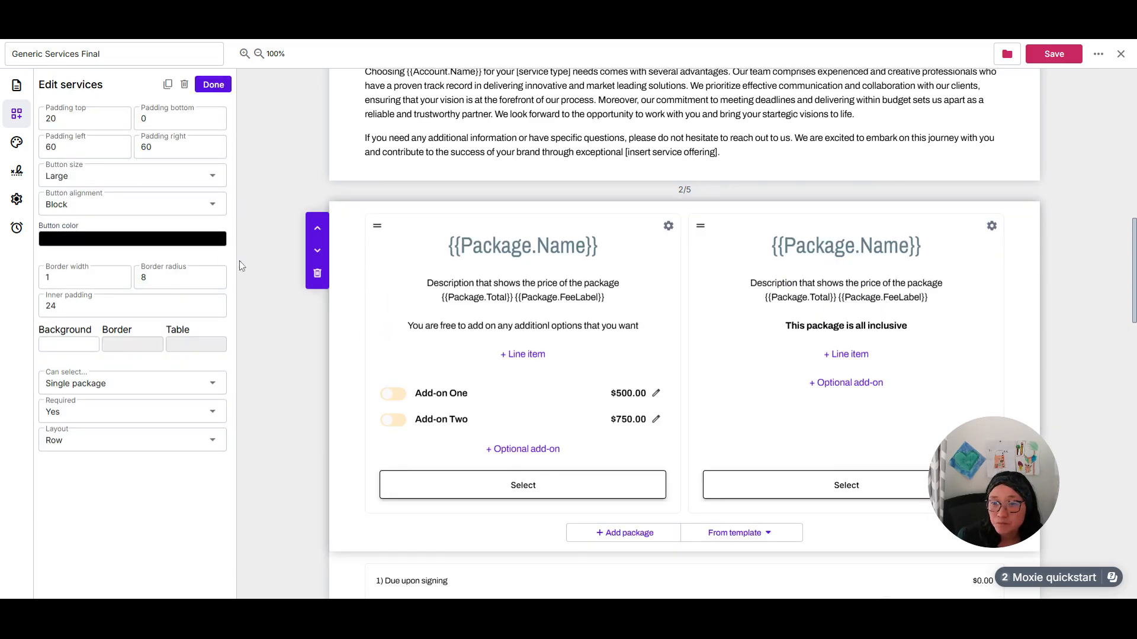
Examine the package selection and layout options of the services block, and finish editing the block.
{"action": "left_click", "coordinate": [92, 388]}
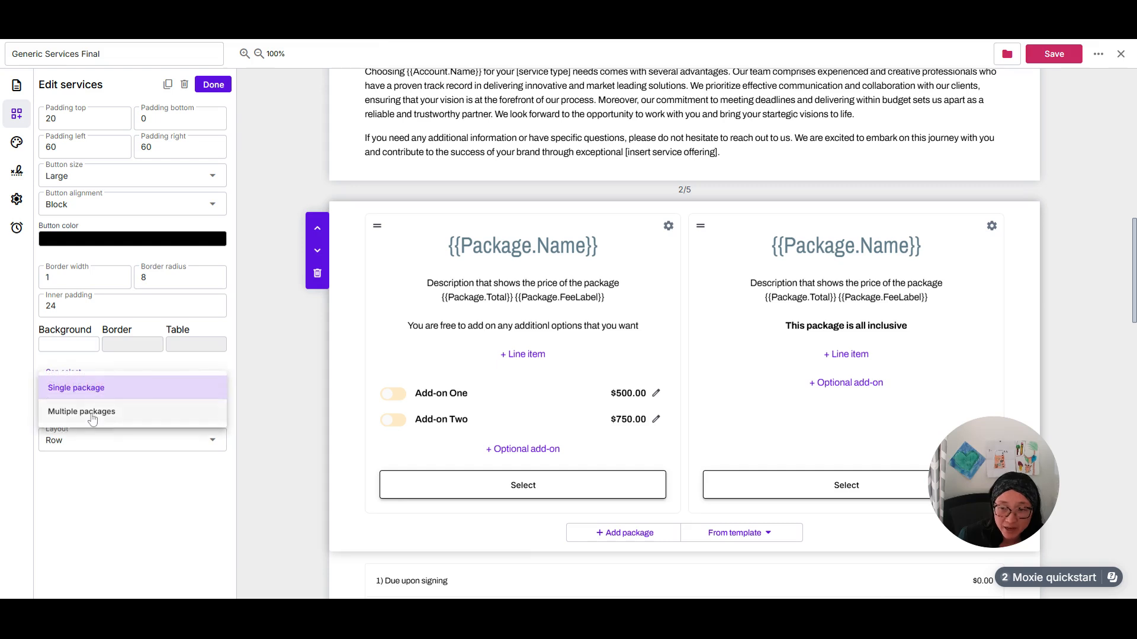
{"action": "left_click", "coordinate": [258, 381]}
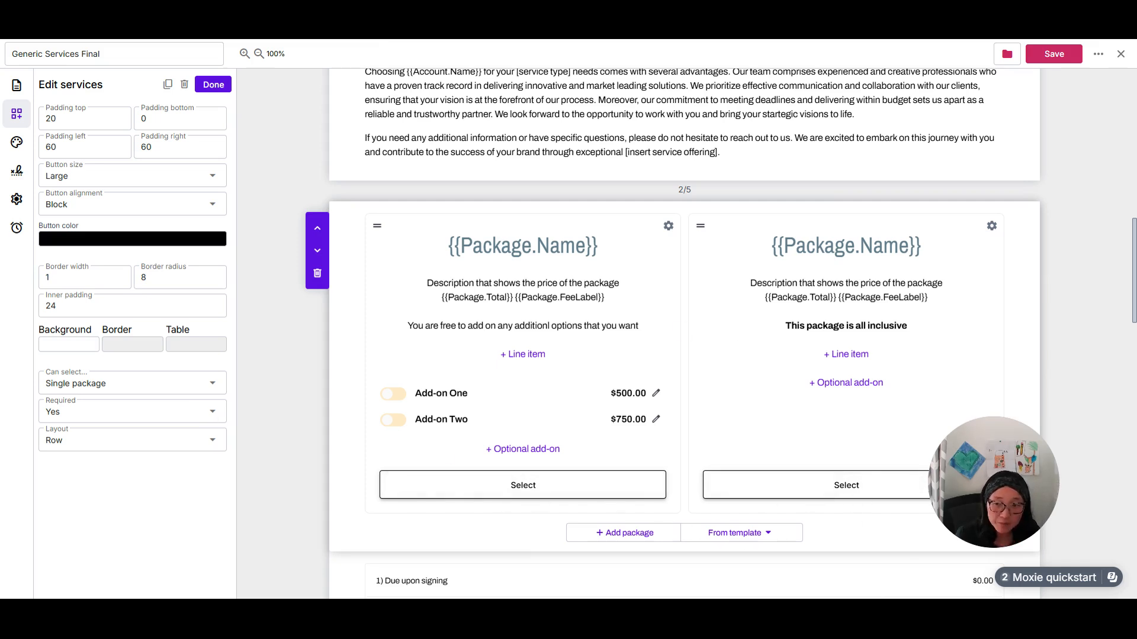
{"action": "left_click", "coordinate": [89, 440]}
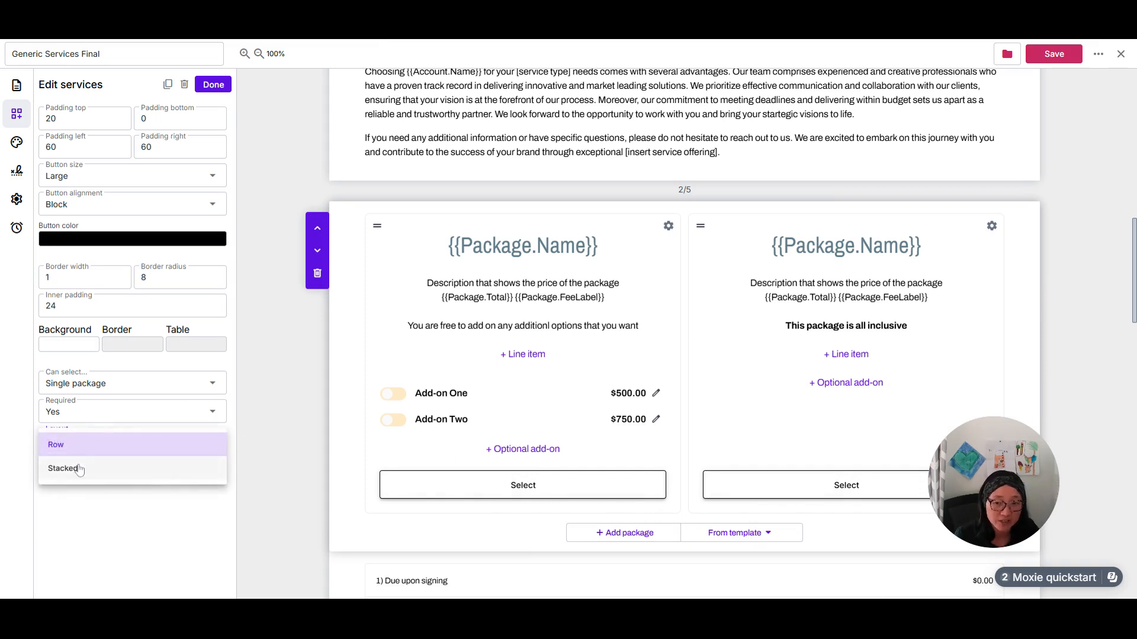
{"action": "left_click", "coordinate": [290, 402]}
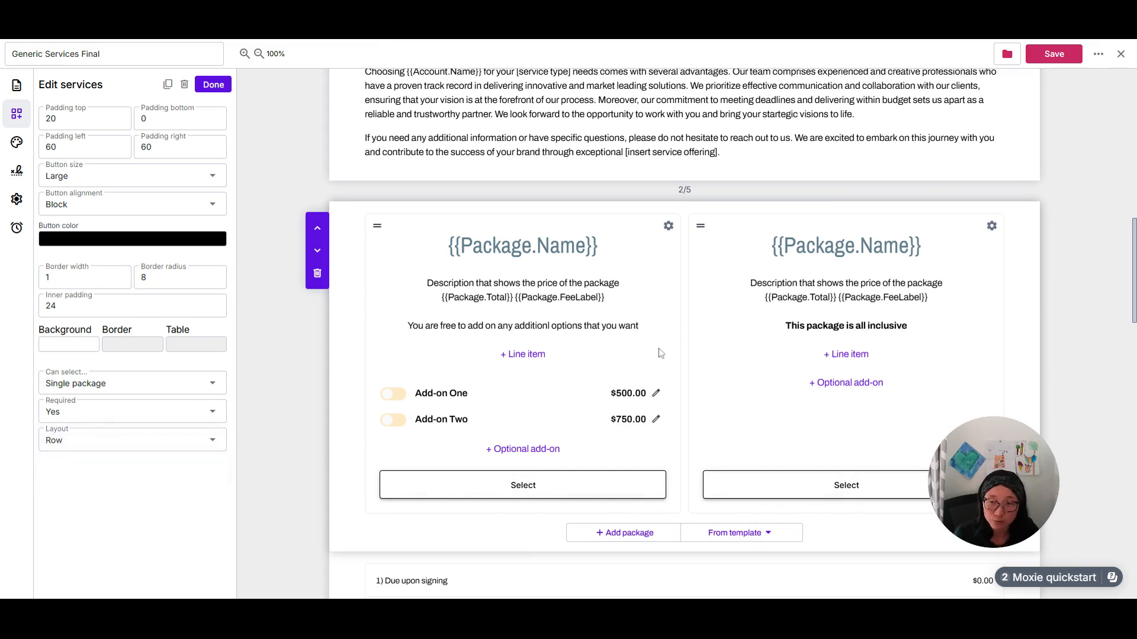
{"action": "scroll", "coordinate": [774, 521], "scroll_direction": "down", "scroll_amount": 2}
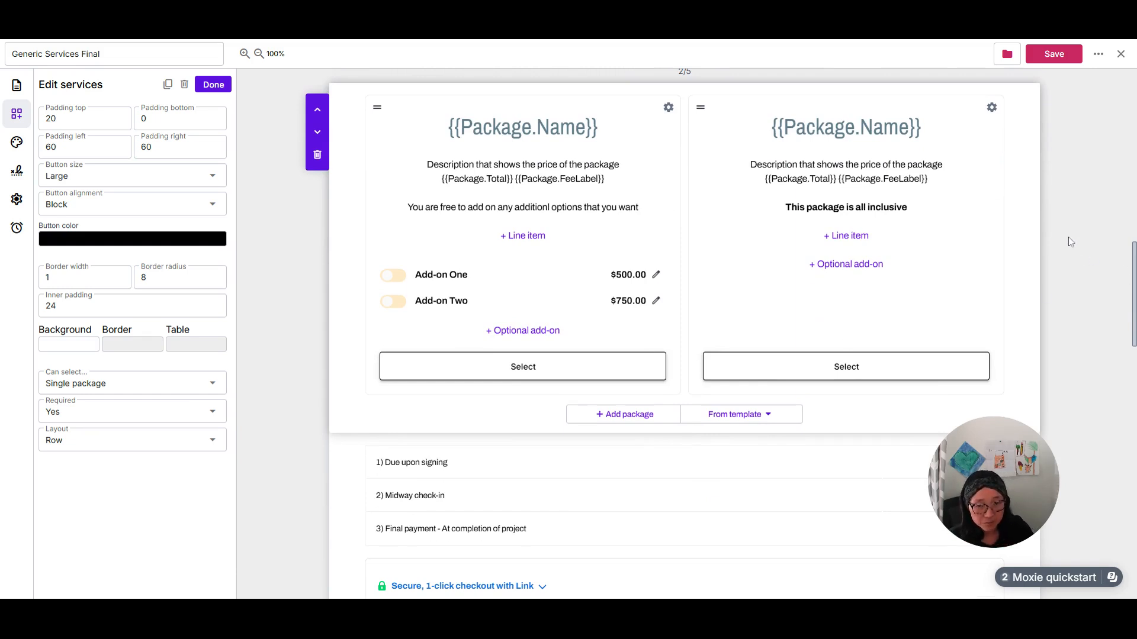
{"action": "left_click", "coordinate": [213, 84]}
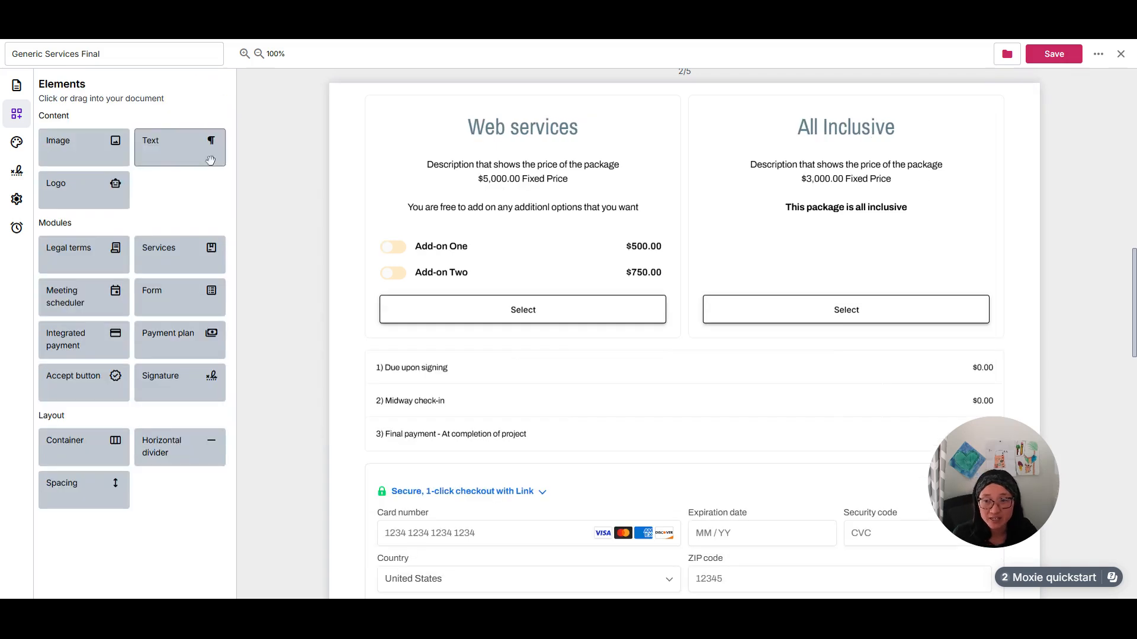
Insert a new Services module between the existing packages and the payment plan, and open its description text for editing.
{"action": "left_click", "coordinate": [160, 264]}
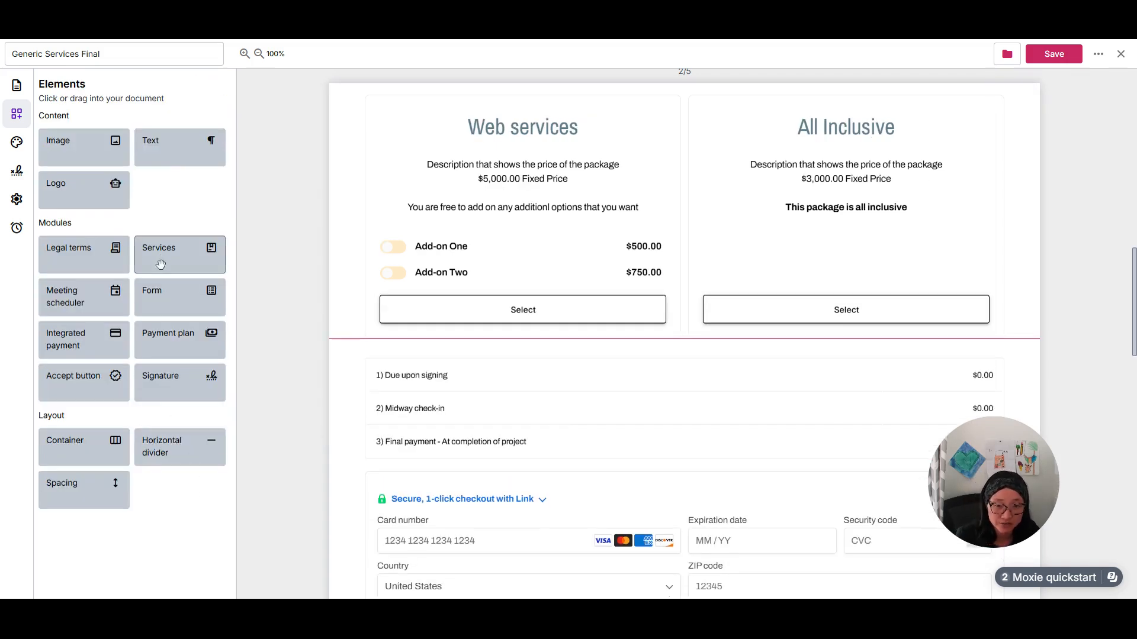
{"action": "left_click", "coordinate": [585, 331]}
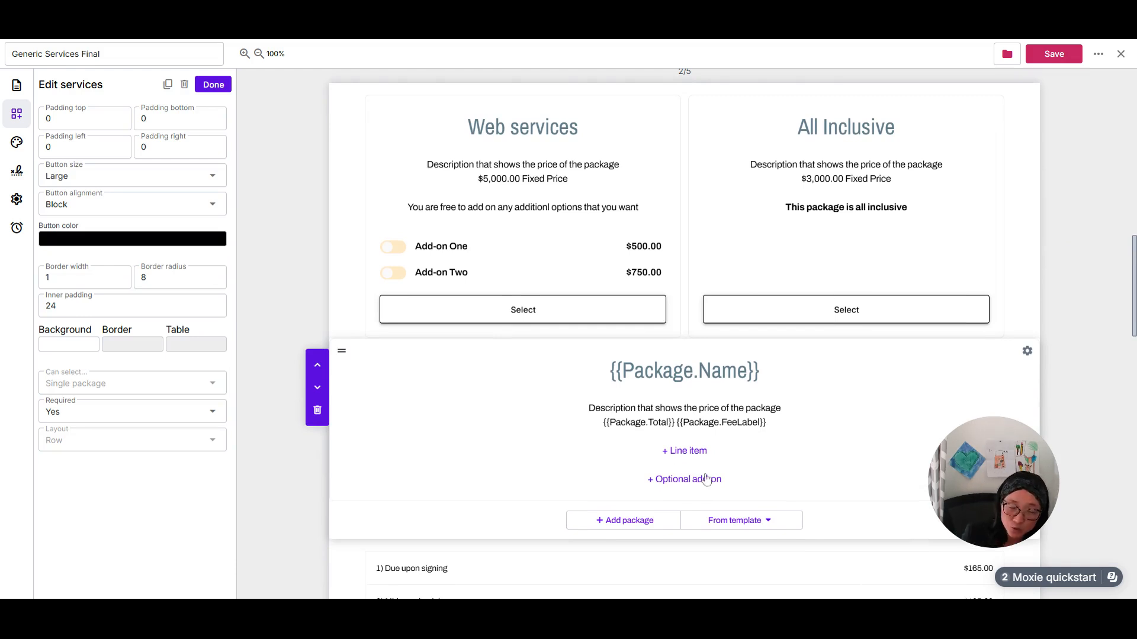
{"action": "left_click", "coordinate": [721, 408]}
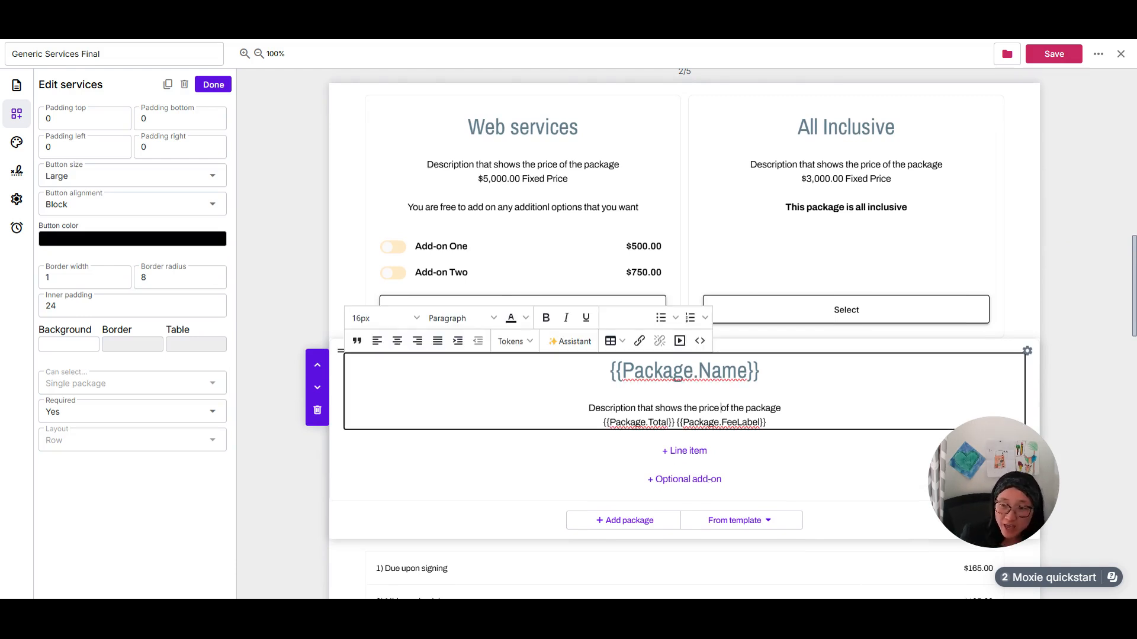
Set the newly inserted Services module's Required option to No, and delete that module from the agreement.
{"action": "left_click", "coordinate": [210, 419]}
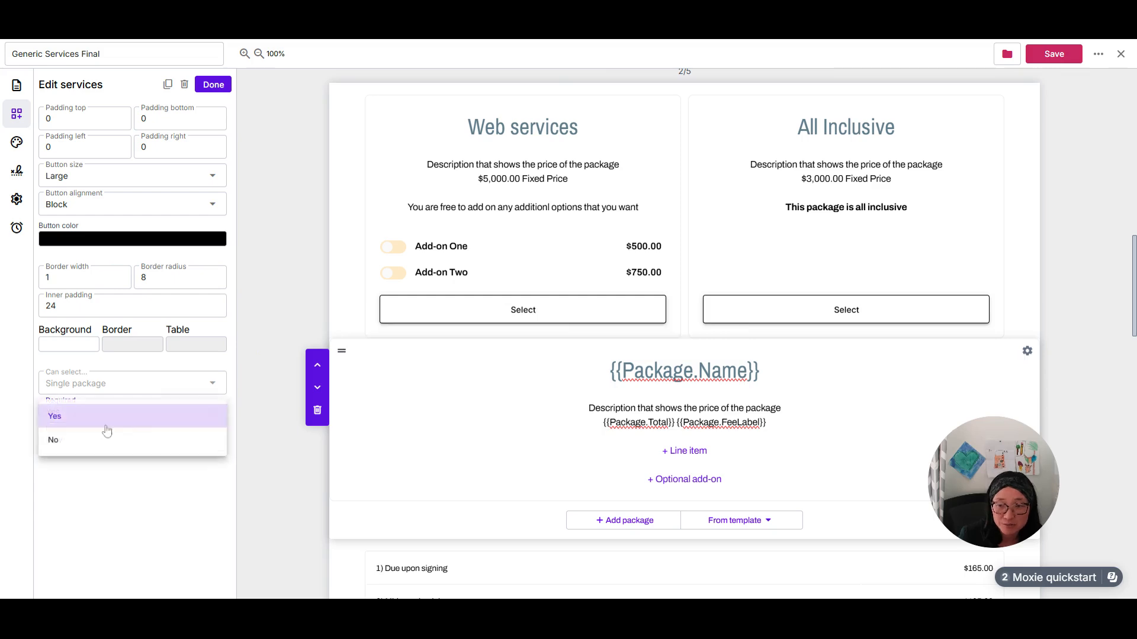
{"action": "left_click", "coordinate": [84, 437]}
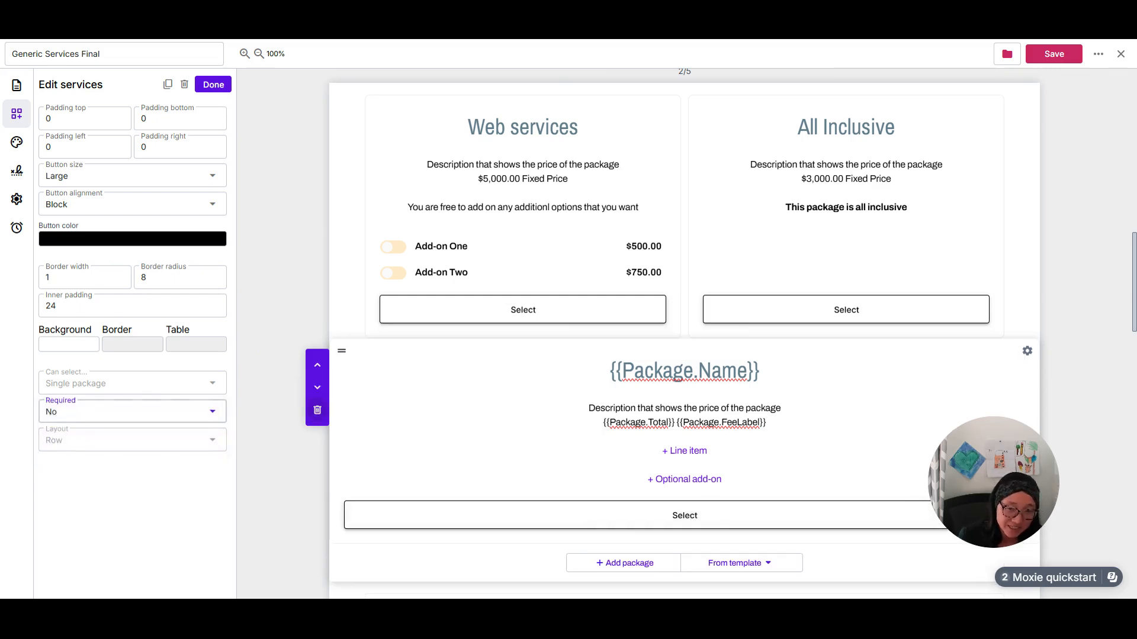
{"action": "left_click", "coordinate": [316, 412]}
{"action": "left_click", "coordinate": [646, 349]}
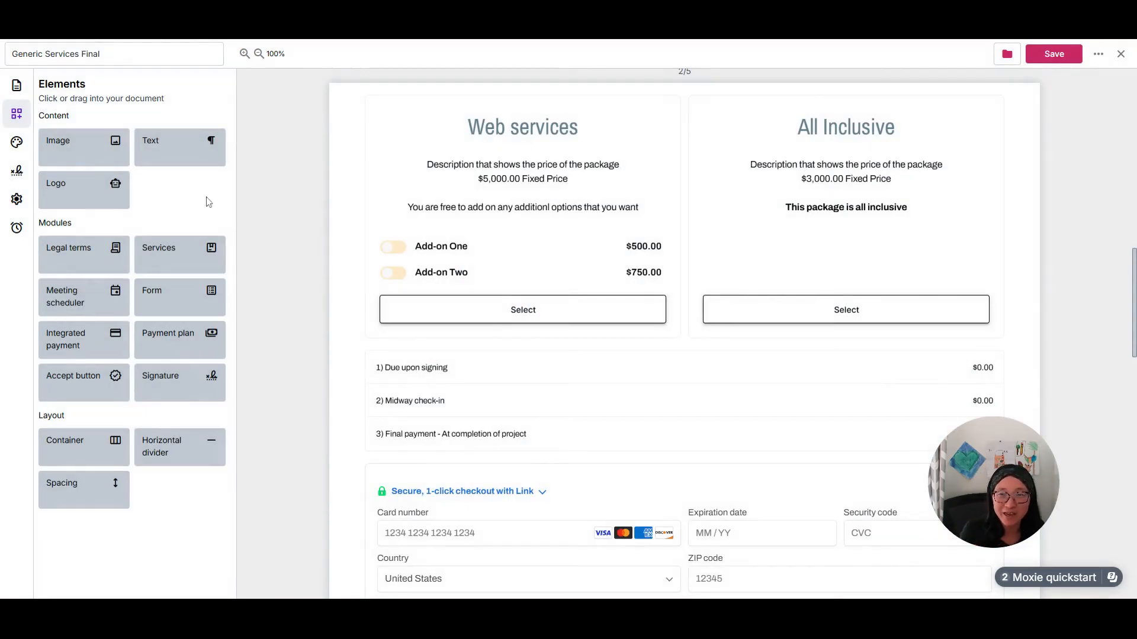
Look over the page size choices in the document styles and the agreement's automation and confirmation settings.
{"action": "left_click", "coordinate": [17, 142]}
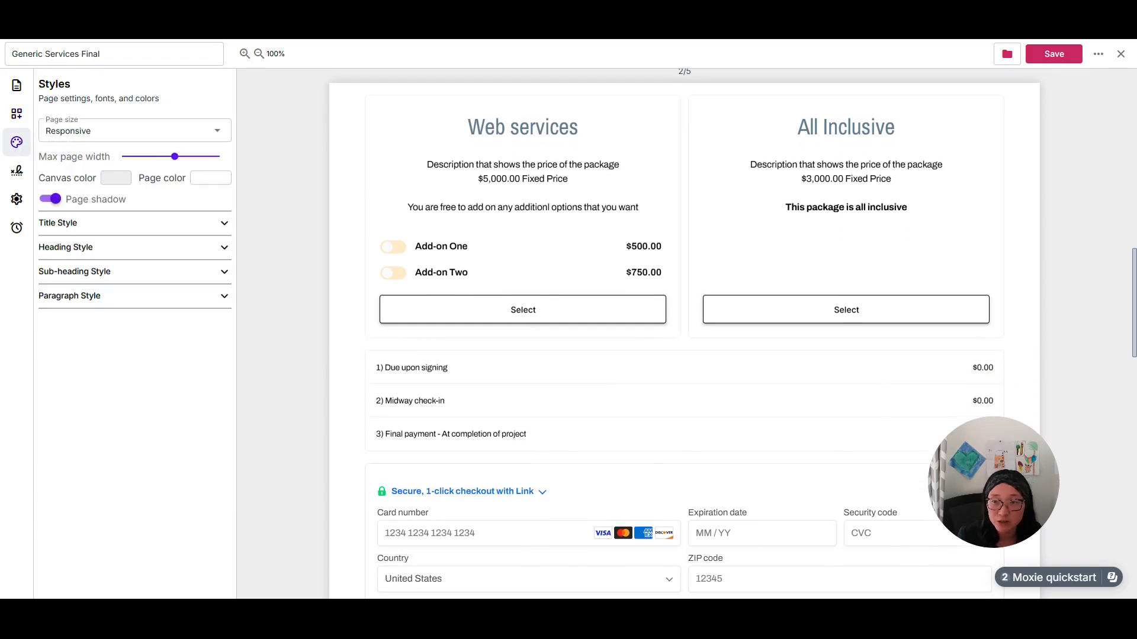
{"action": "left_click", "coordinate": [217, 138]}
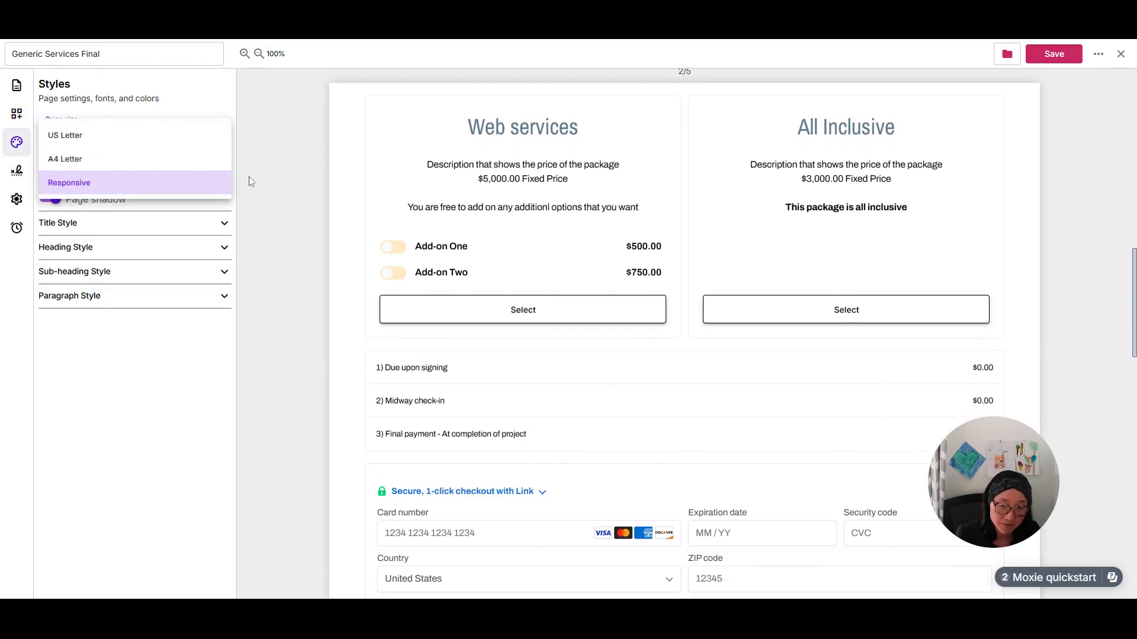
{"action": "left_click", "coordinate": [270, 168]}
{"action": "left_click", "coordinate": [16, 200]}
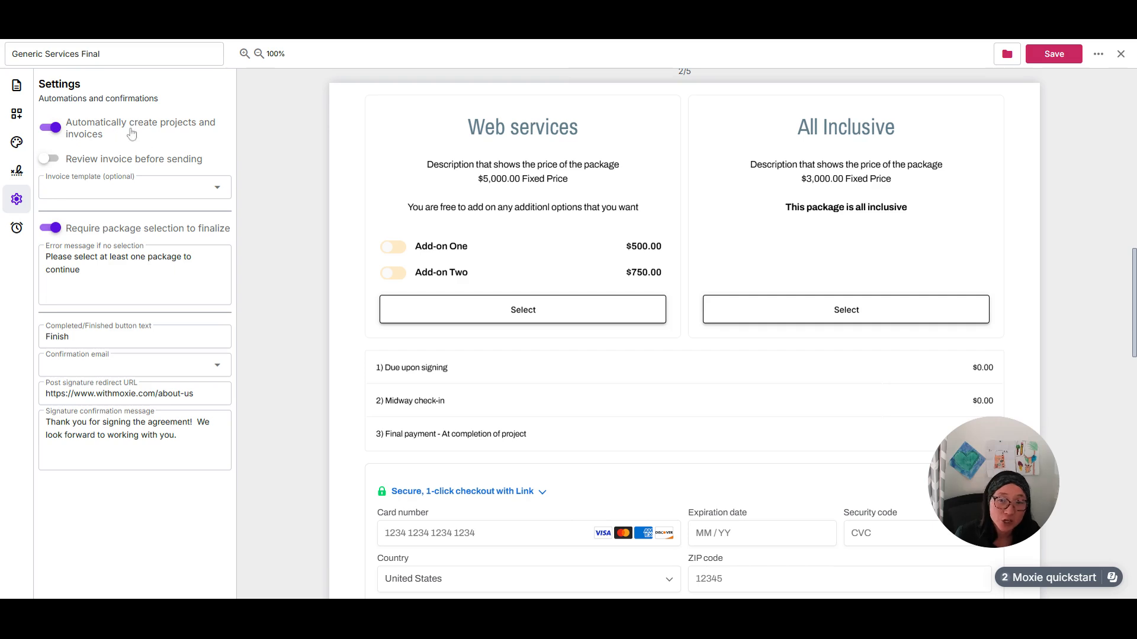
{"action": "mouse_move", "coordinate": [847, 254]}
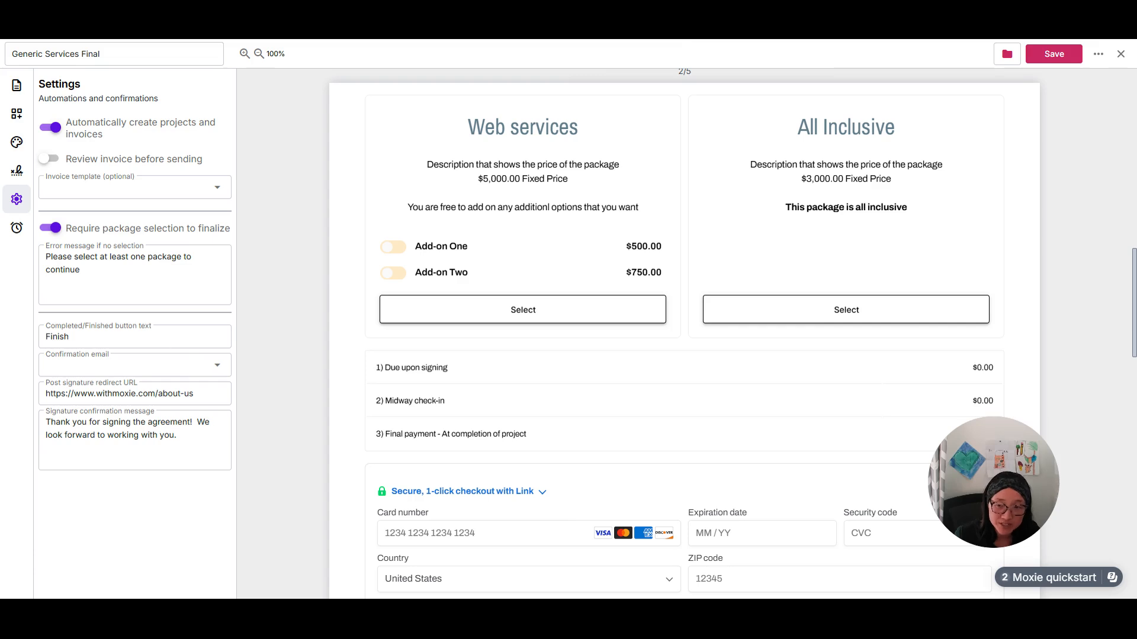
Add an email reminder to the agreement and look through its available email templates without choosing one.
{"action": "left_click", "coordinate": [17, 230]}
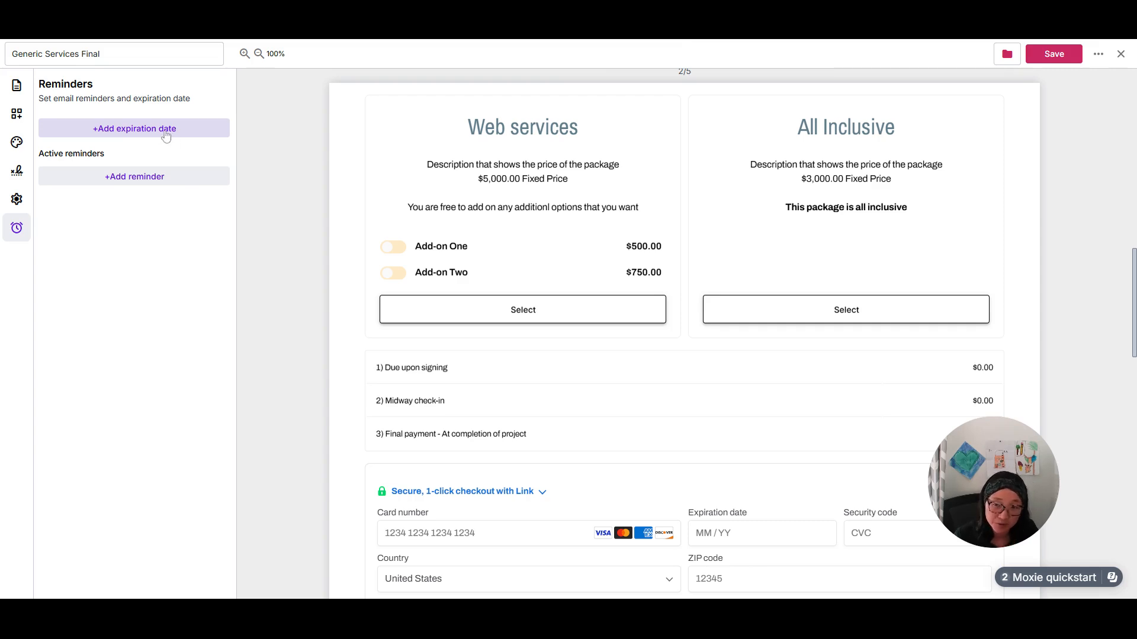
{"action": "left_click", "coordinate": [126, 180]}
{"action": "left_click", "coordinate": [128, 179]}
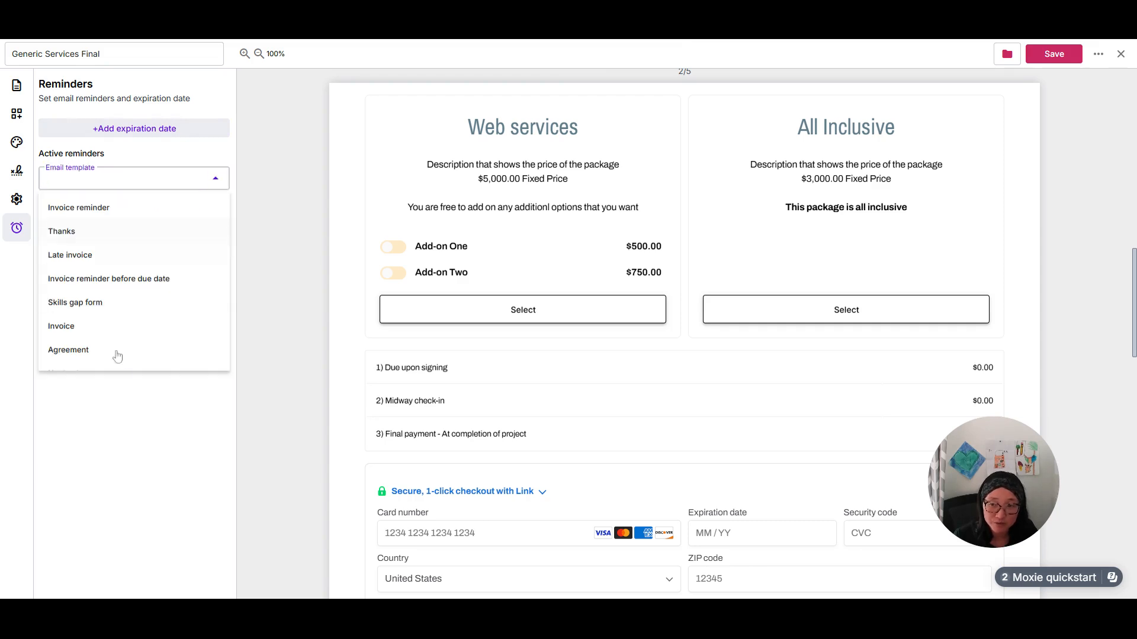
{"action": "left_click", "coordinate": [258, 304]}
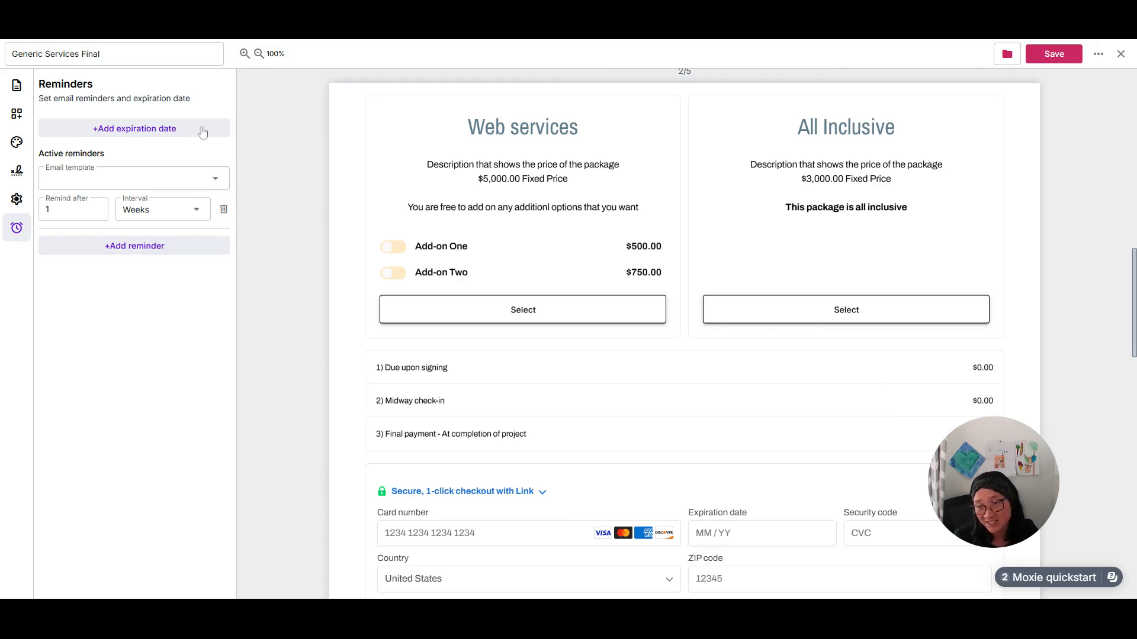
{"action": "scroll", "coordinate": [962, 190], "scroll_direction": "up", "scroll_amount": 10}
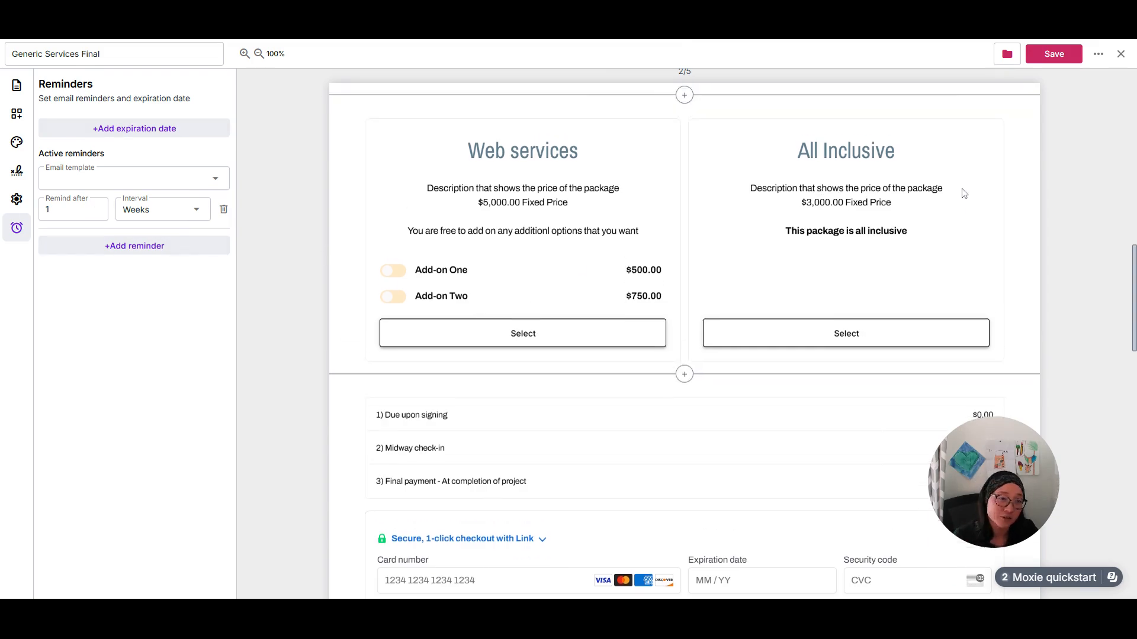
{"action": "scroll", "coordinate": [570, 408], "scroll_direction": "down", "scroll_amount": 15}
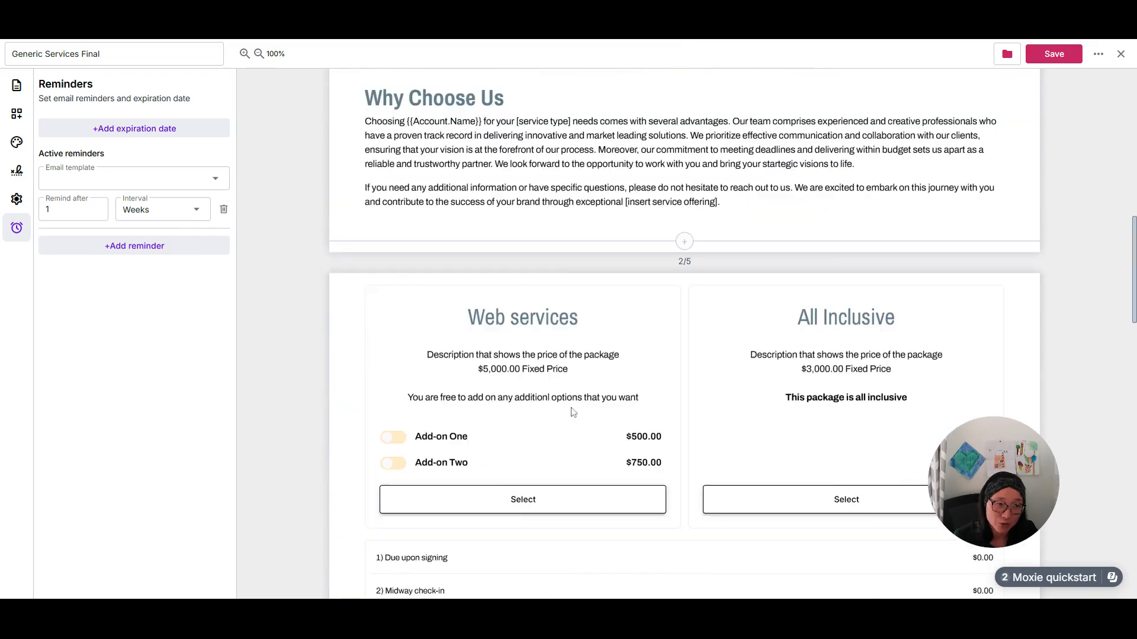